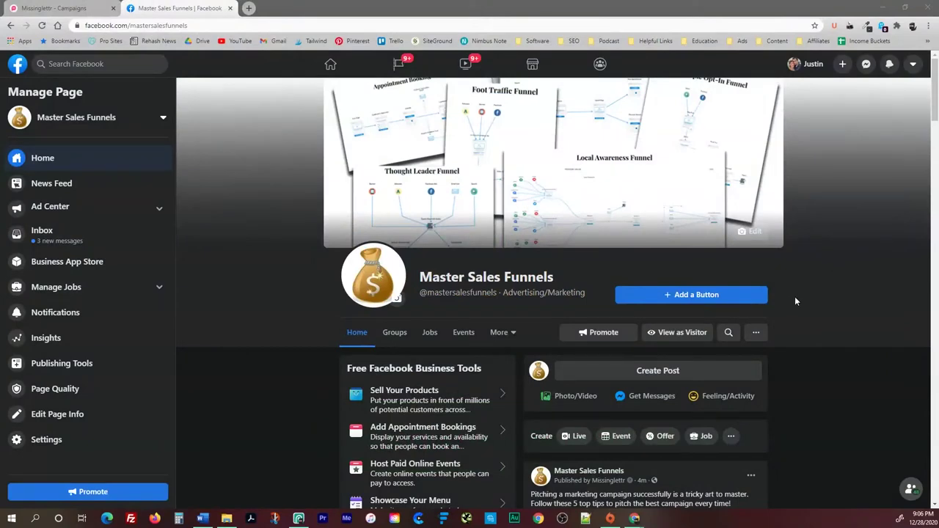
Open the Tripwire Funnel lttr.ai article in a new tab, then return to the Facebook feed
{"action": "scroll", "coordinate": [796, 296], "scroll_direction": "down", "scroll_amount": 2}
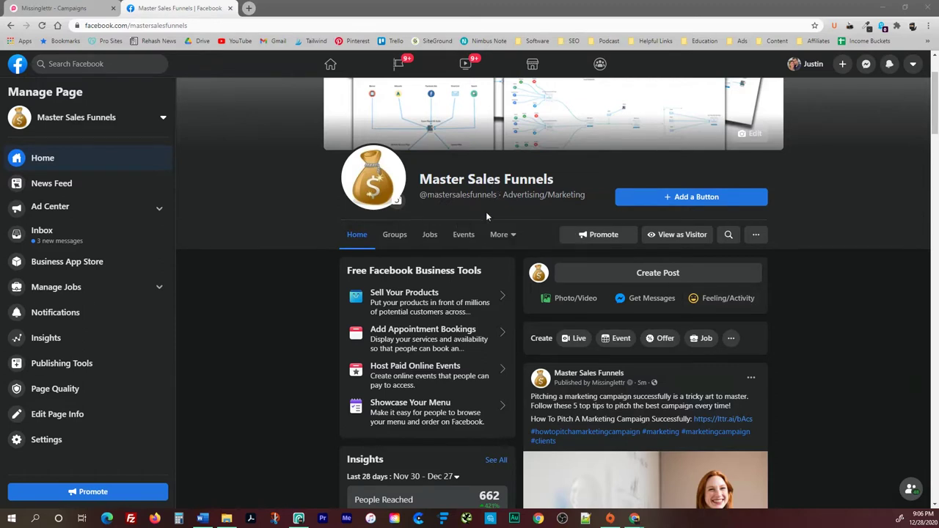
{"action": "scroll", "coordinate": [799, 286], "scroll_direction": "down", "scroll_amount": 3}
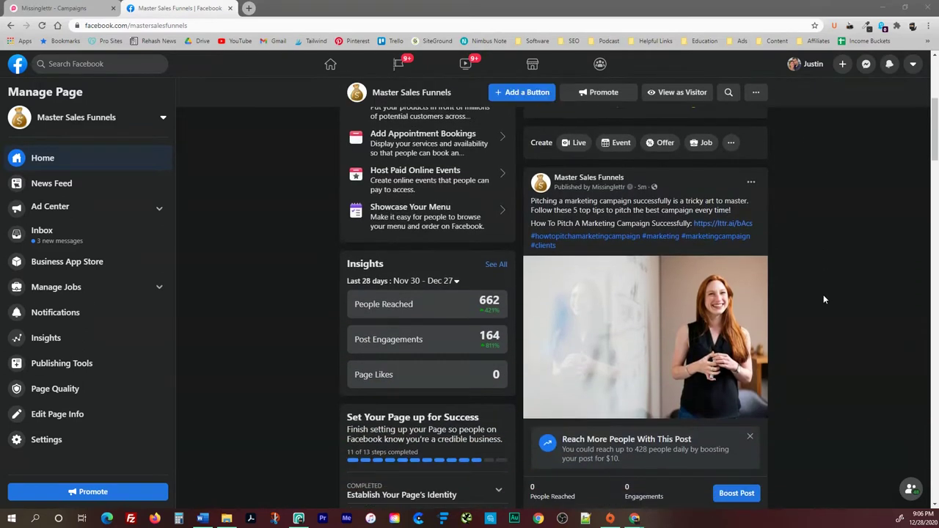
{"action": "scroll", "coordinate": [707, 231], "scroll_direction": "down", "scroll_amount": 2}
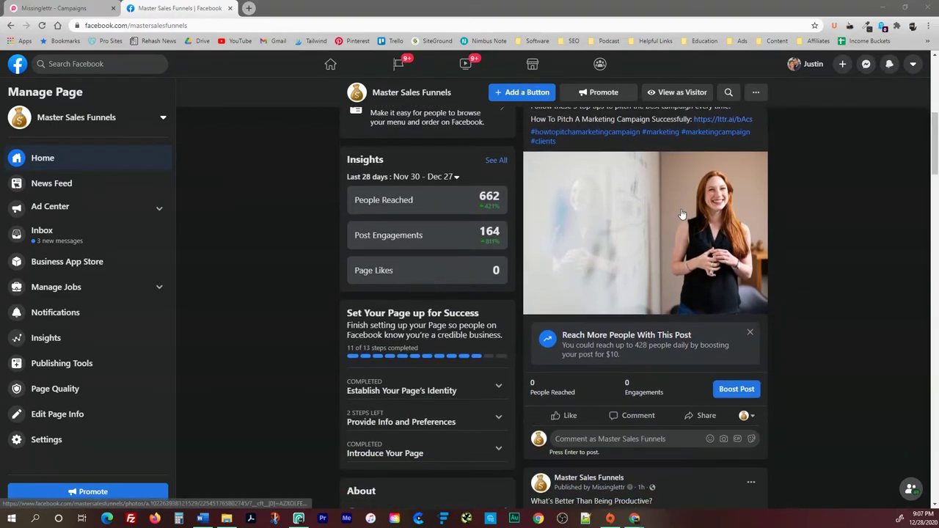
{"action": "scroll", "coordinate": [682, 213], "scroll_direction": "down", "scroll_amount": 2}
{"action": "scroll", "coordinate": [678, 220], "scroll_direction": "down", "scroll_amount": 1}
{"action": "scroll", "coordinate": [677, 227], "scroll_direction": "down", "scroll_amount": 2}
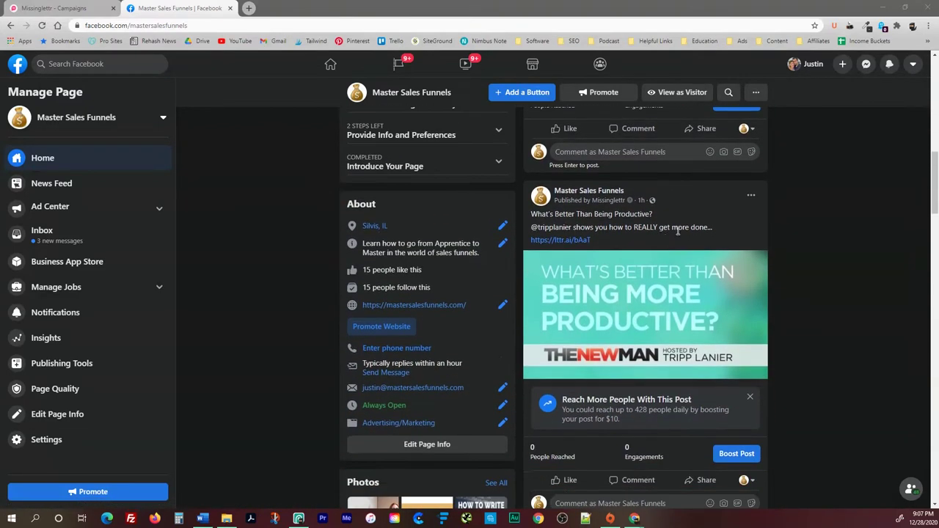
{"action": "scroll", "coordinate": [671, 227], "scroll_direction": "down", "scroll_amount": 2}
{"action": "scroll", "coordinate": [660, 223], "scroll_direction": "down", "scroll_amount": 2}
{"action": "scroll", "coordinate": [661, 226], "scroll_direction": "down", "scroll_amount": 3}
{"action": "scroll", "coordinate": [660, 230], "scroll_direction": "down", "scroll_amount": 2}
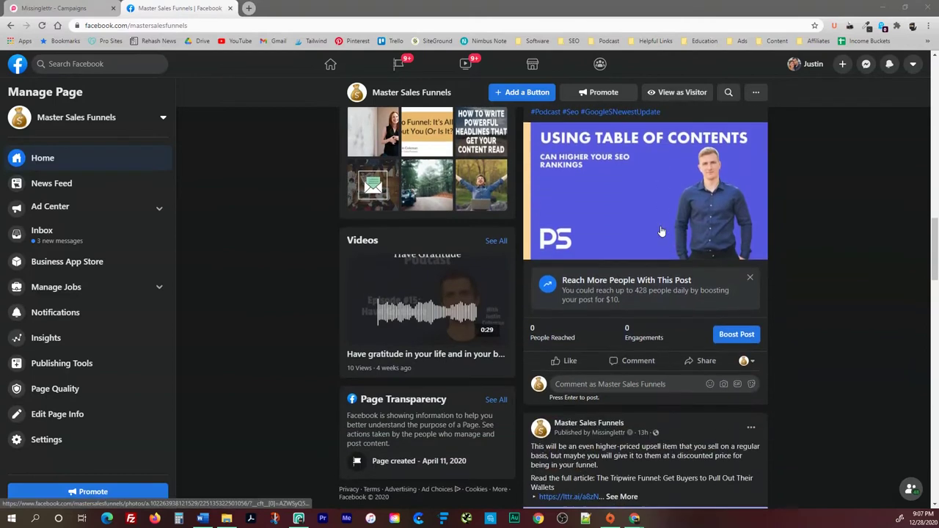
{"action": "scroll", "coordinate": [661, 232], "scroll_direction": "down", "scroll_amount": 2}
{"action": "scroll", "coordinate": [660, 231], "scroll_direction": "down", "scroll_amount": 2}
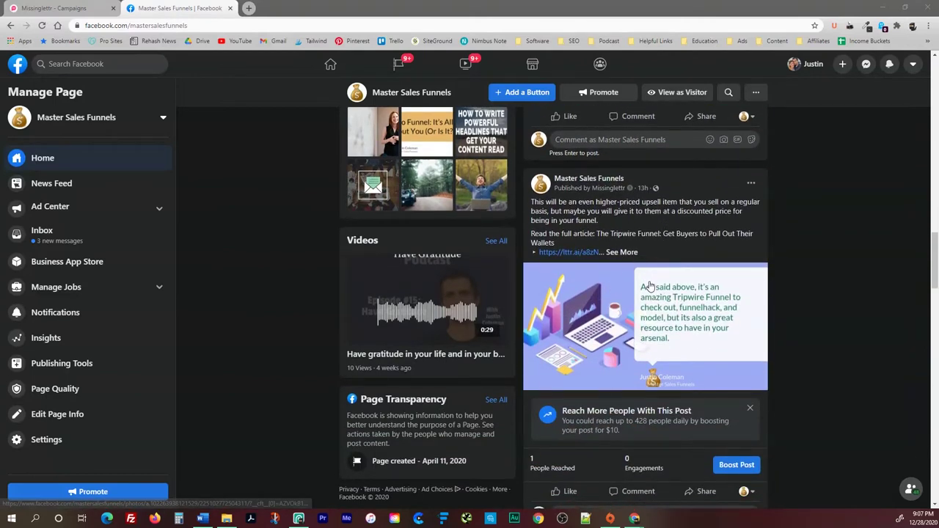
{"action": "left_click", "coordinate": [577, 253]}
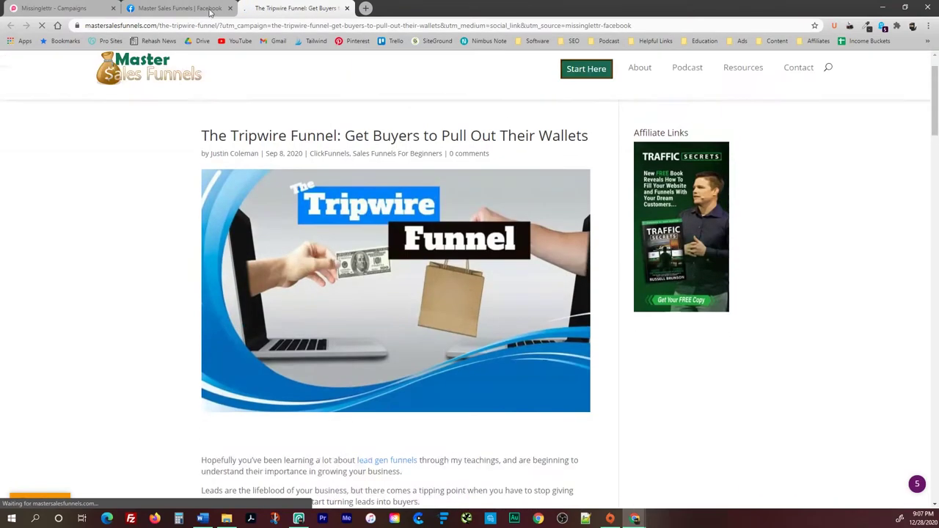
{"action": "key", "text": "ctrl+shift+Tab"}
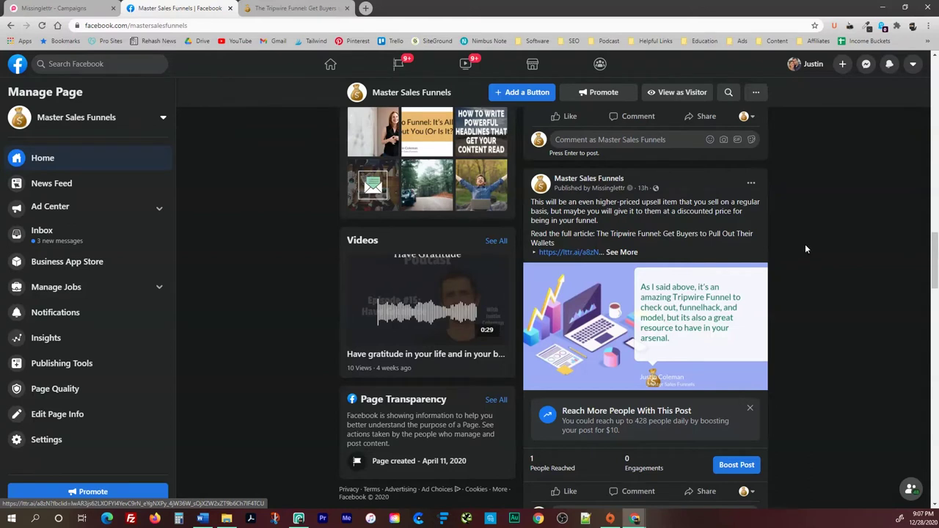
{"action": "scroll", "coordinate": [805, 250], "scroll_direction": "down", "scroll_amount": 1}
{"action": "scroll", "coordinate": [599, 190], "scroll_direction": "up", "scroll_amount": 1}
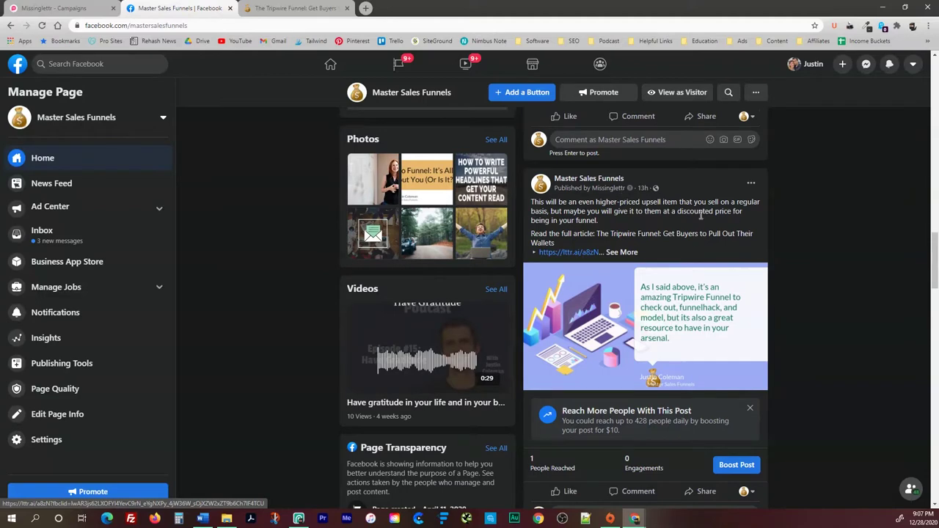
{"action": "scroll", "coordinate": [790, 231], "scroll_direction": "down", "scroll_amount": 1}
{"action": "scroll", "coordinate": [790, 232], "scroll_direction": "down", "scroll_amount": 2}
{"action": "scroll", "coordinate": [791, 235], "scroll_direction": "down", "scroll_amount": 2}
{"action": "scroll", "coordinate": [791, 232], "scroll_direction": "down", "scroll_amount": 1}
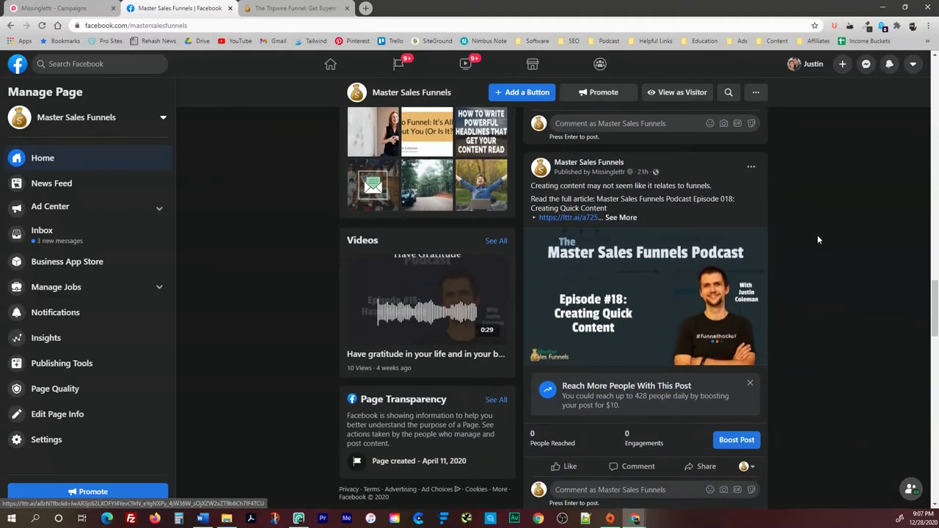
{"action": "scroll", "coordinate": [817, 235], "scroll_direction": "down", "scroll_amount": 1}
{"action": "scroll", "coordinate": [816, 234], "scroll_direction": "down", "scroll_amount": 1}
{"action": "scroll", "coordinate": [816, 233], "scroll_direction": "down", "scroll_amount": 1}
{"action": "scroll", "coordinate": [816, 231], "scroll_direction": "down", "scroll_amount": 1}
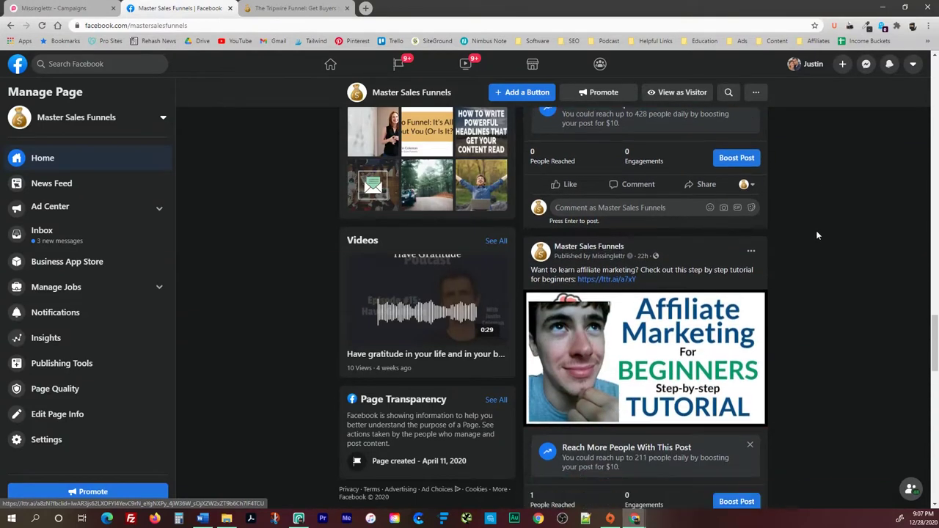
{"action": "scroll", "coordinate": [816, 235], "scroll_direction": "down", "scroll_amount": 1}
{"action": "scroll", "coordinate": [817, 234], "scroll_direction": "down", "scroll_amount": 1}
{"action": "scroll", "coordinate": [814, 238], "scroll_direction": "down", "scroll_amount": 2}
{"action": "scroll", "coordinate": [807, 242], "scroll_direction": "down", "scroll_amount": 2}
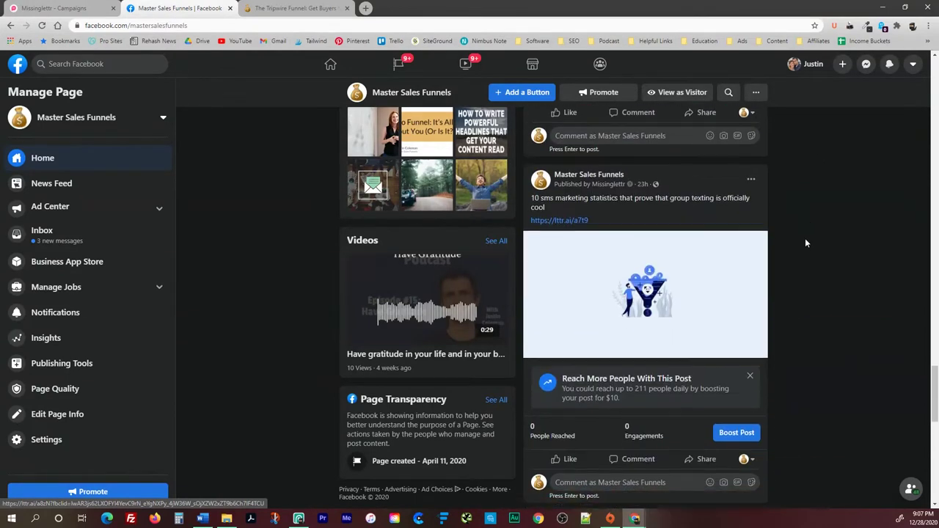
{"action": "scroll", "coordinate": [807, 242], "scroll_direction": "down", "scroll_amount": 1}
{"action": "scroll", "coordinate": [810, 240], "scroll_direction": "down", "scroll_amount": 2}
{"action": "scroll", "coordinate": [809, 240], "scroll_direction": "down", "scroll_amount": 1}
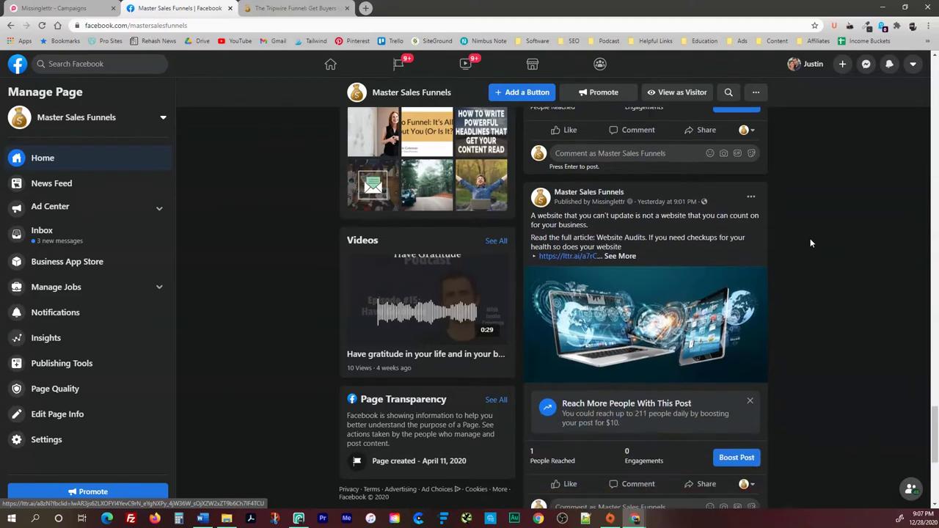
{"action": "scroll", "coordinate": [806, 238], "scroll_direction": "down", "scroll_amount": 2}
{"action": "scroll", "coordinate": [802, 241], "scroll_direction": "down", "scroll_amount": 1}
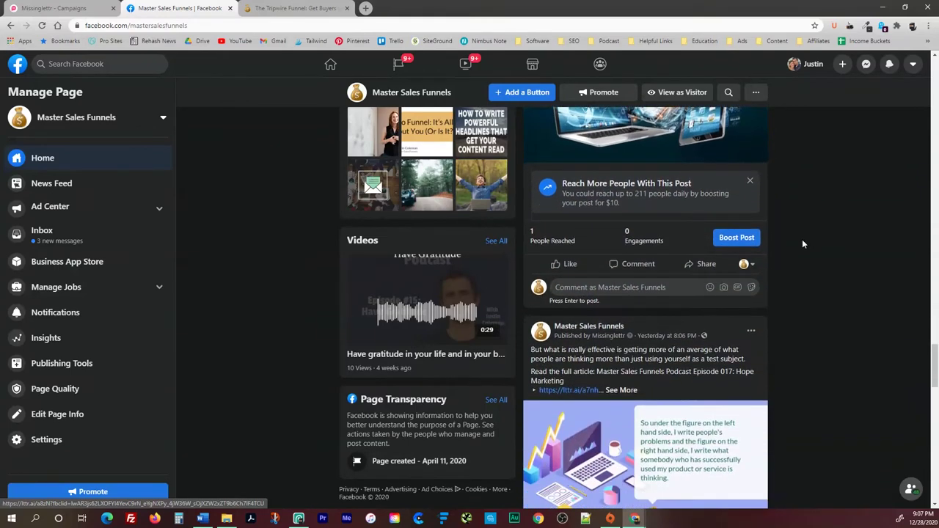
{"action": "scroll", "coordinate": [801, 239], "scroll_direction": "down", "scroll_amount": 2}
{"action": "scroll", "coordinate": [792, 241], "scroll_direction": "down", "scroll_amount": 2}
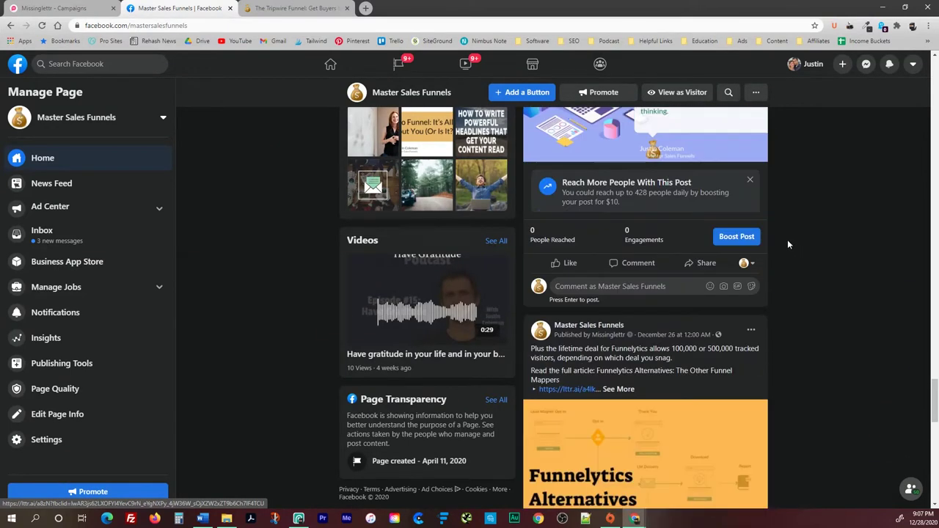
{"action": "scroll", "coordinate": [779, 243], "scroll_direction": "down", "scroll_amount": 1}
{"action": "scroll", "coordinate": [778, 250], "scroll_direction": "down", "scroll_amount": 1}
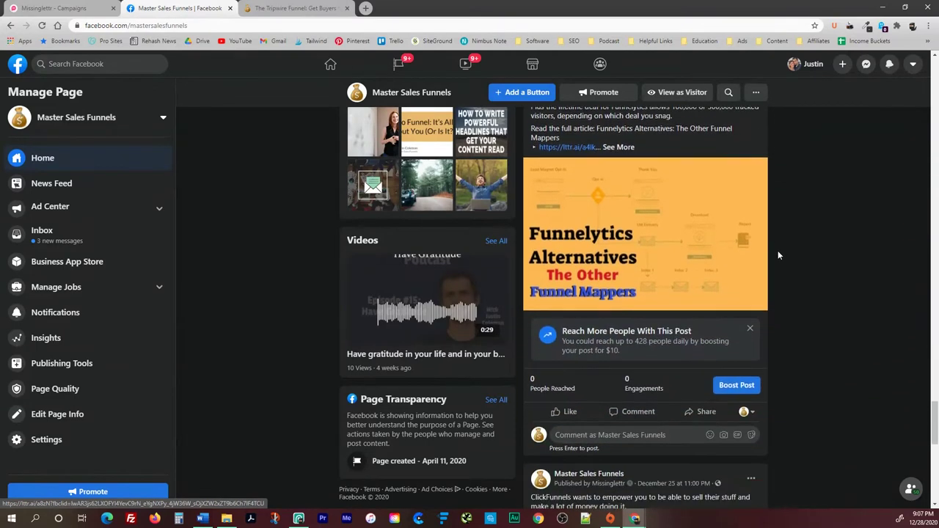
{"action": "scroll", "coordinate": [776, 256], "scroll_direction": "down", "scroll_amount": 2}
{"action": "scroll", "coordinate": [777, 256], "scroll_direction": "down", "scroll_amount": 2}
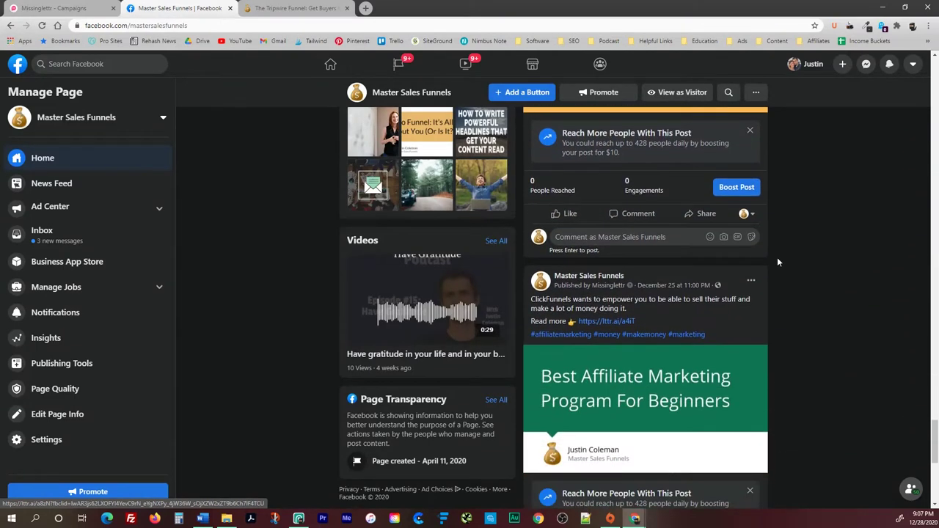
{"action": "scroll", "coordinate": [781, 264], "scroll_direction": "down", "scroll_amount": 1}
{"action": "scroll", "coordinate": [783, 268], "scroll_direction": "down", "scroll_amount": 2}
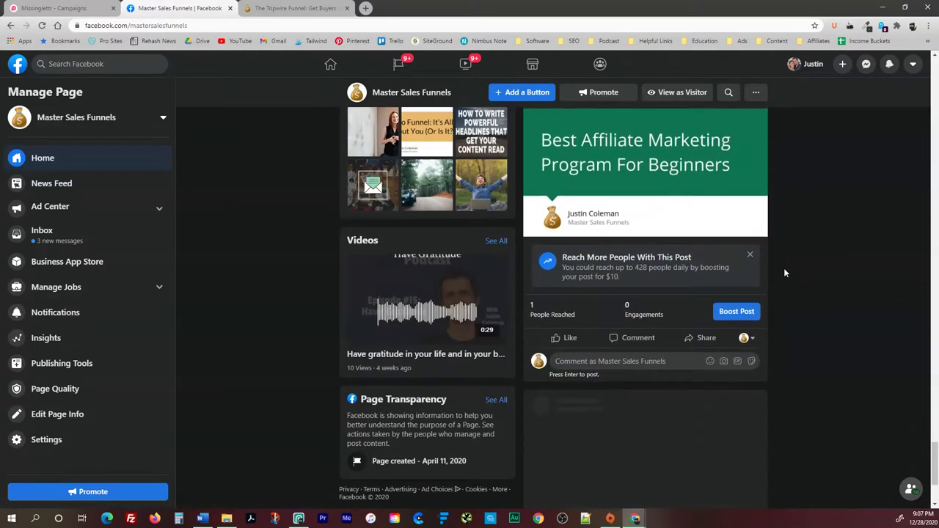
Review the Completed and Active drip campaigns on Missinglettr's Campaigns board
{"action": "left_click", "coordinate": [92, 10]}
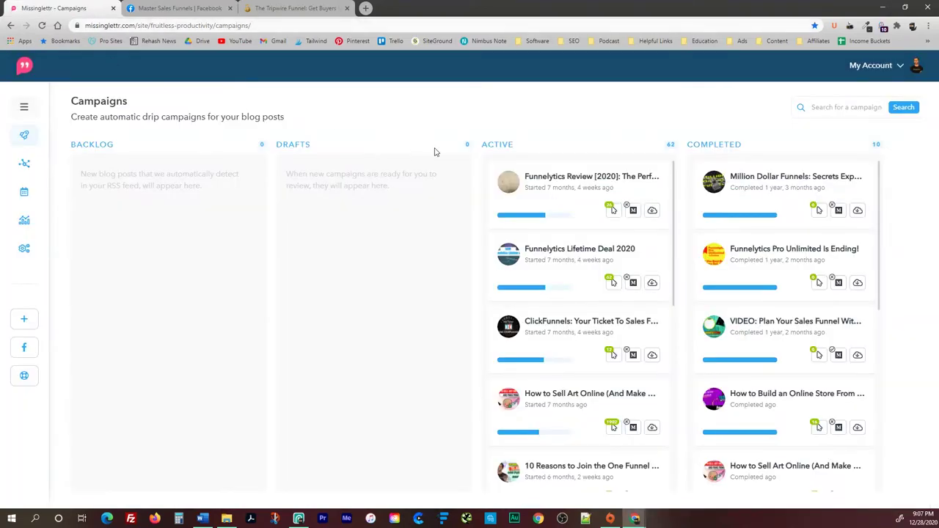
{"action": "scroll", "coordinate": [763, 220], "scroll_direction": "down", "scroll_amount": 1}
{"action": "scroll", "coordinate": [768, 233], "scroll_direction": "down", "scroll_amount": 2}
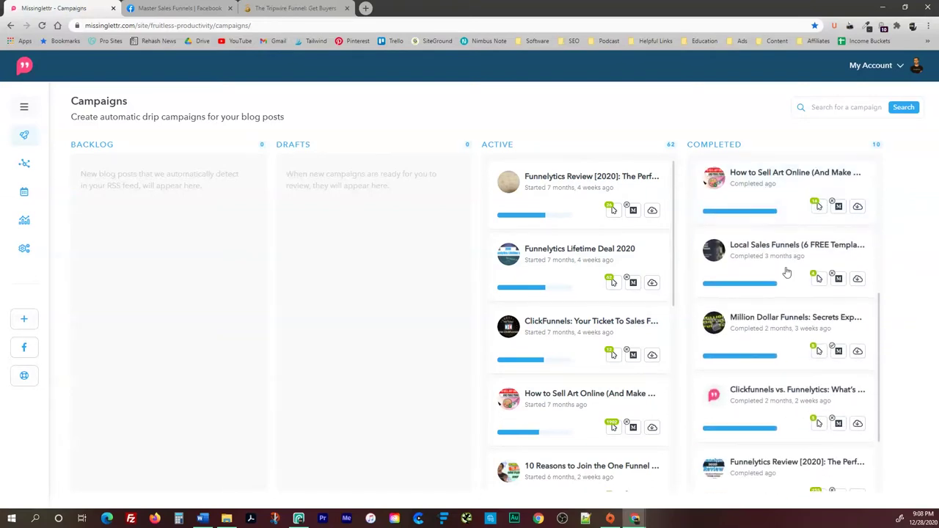
{"action": "scroll", "coordinate": [806, 286], "scroll_direction": "up", "scroll_amount": 1}
{"action": "scroll", "coordinate": [770, 308], "scroll_direction": "down", "scroll_amount": 2}
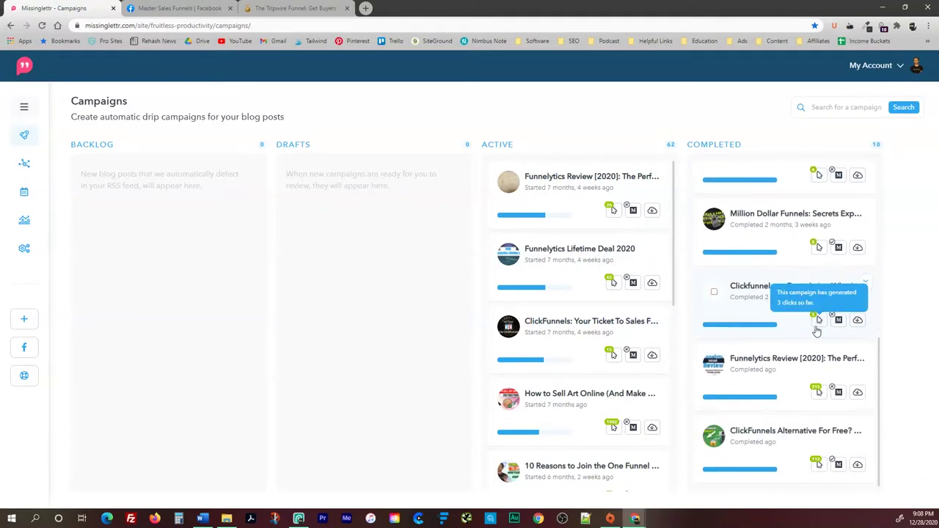
{"action": "mouse_move", "coordinate": [816, 460]}
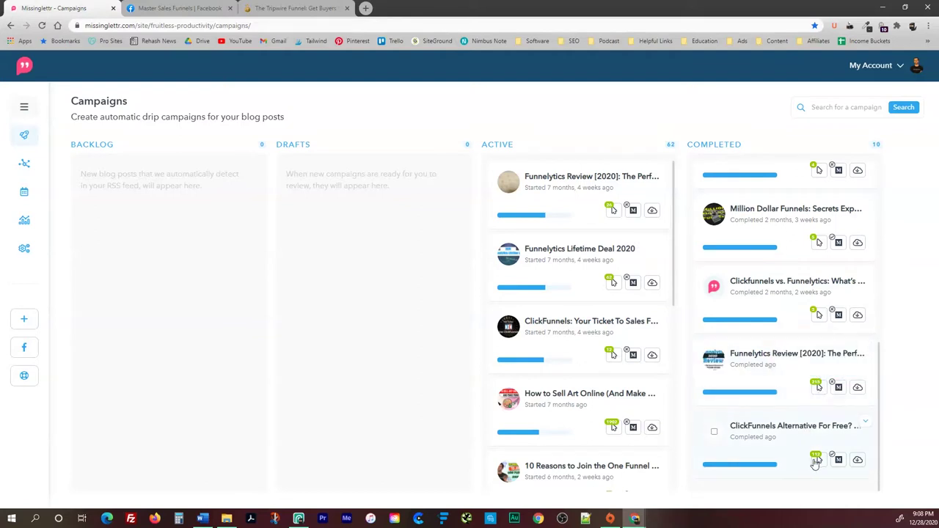
{"action": "scroll", "coordinate": [812, 270], "scroll_direction": "up", "scroll_amount": 1}
{"action": "scroll", "coordinate": [806, 275], "scroll_direction": "up", "scroll_amount": 3}
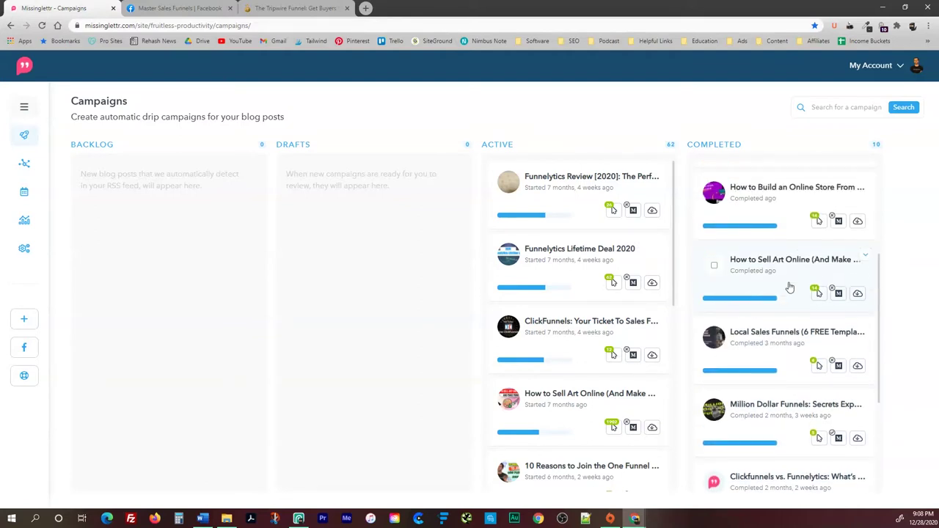
{"action": "scroll", "coordinate": [788, 282], "scroll_direction": "up", "scroll_amount": 1}
{"action": "scroll", "coordinate": [770, 279], "scroll_direction": "up", "scroll_amount": 1}
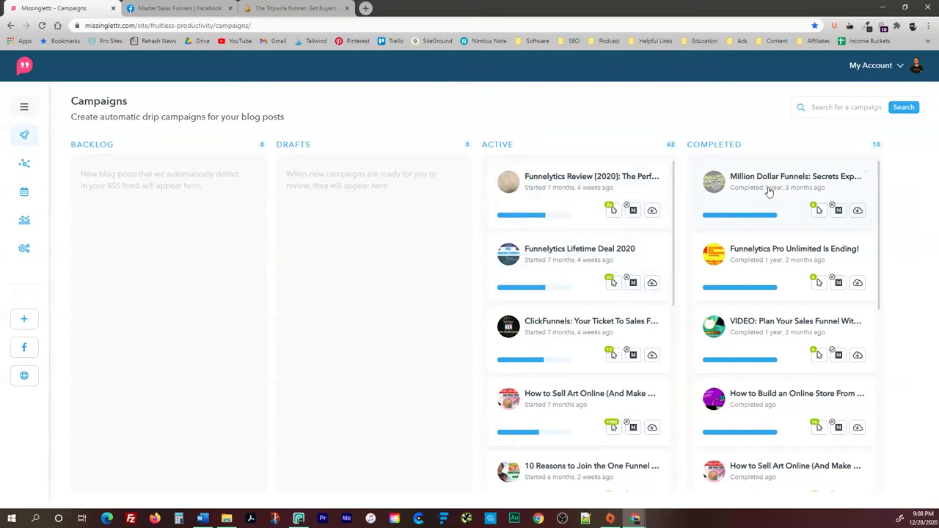
{"action": "scroll", "coordinate": [572, 247], "scroll_direction": "down", "scroll_amount": 3}
{"action": "scroll", "coordinate": [568, 249], "scroll_direction": "down", "scroll_amount": 2}
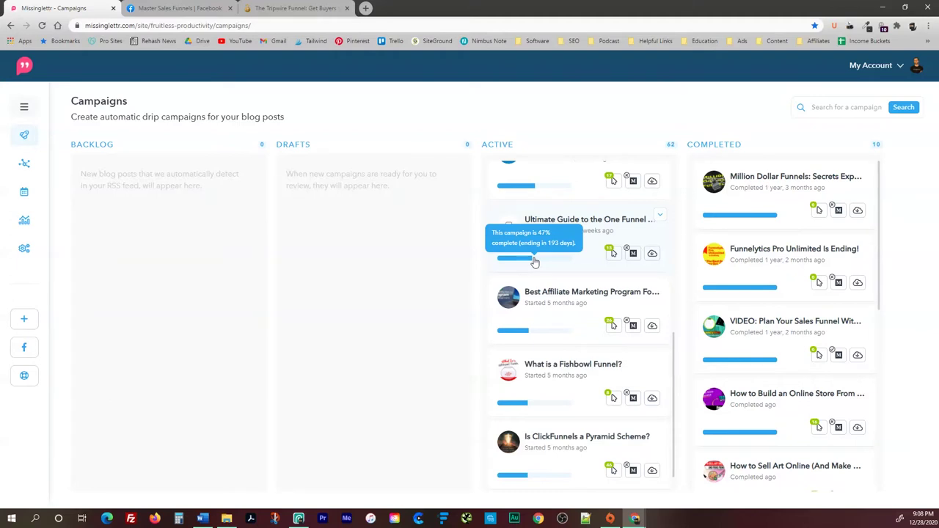
{"action": "scroll", "coordinate": [534, 263], "scroll_direction": "down", "scroll_amount": 1}
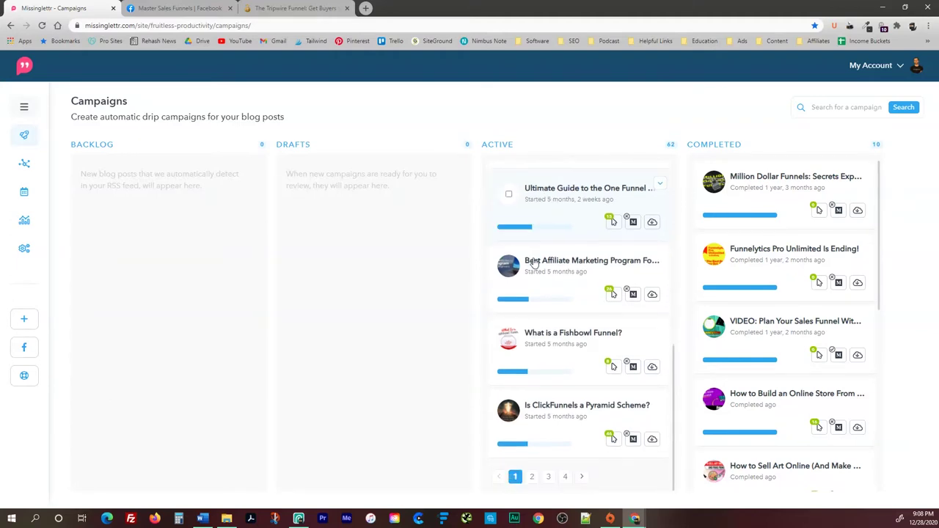
{"action": "scroll", "coordinate": [534, 263], "scroll_direction": "up", "scroll_amount": 5}
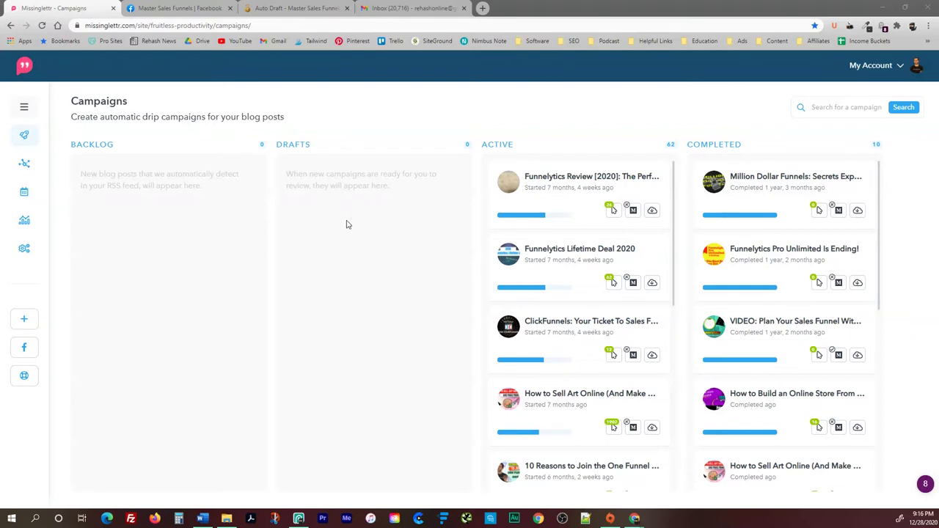
Switch to the Master Sales Funnels workspace and open the 'Best Free Job Post Sites' draft
{"action": "left_click", "coordinate": [29, 109]}
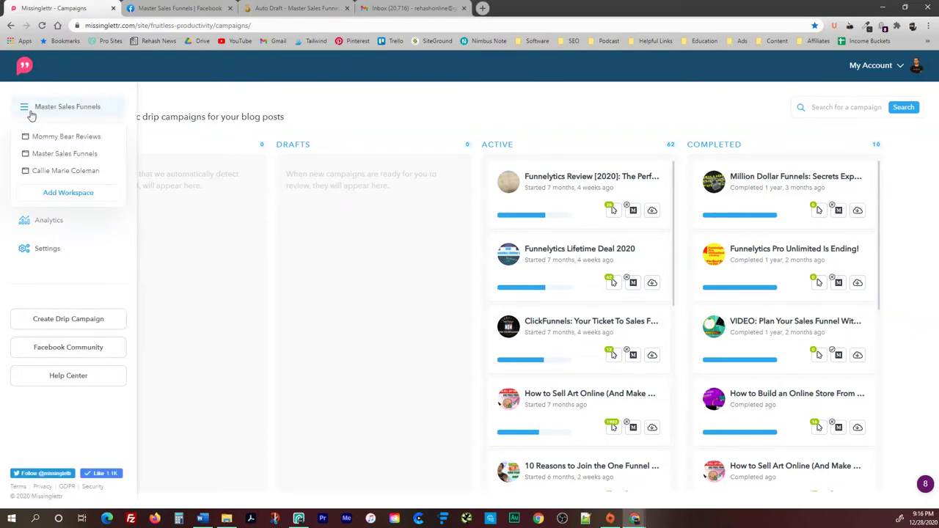
{"action": "left_click", "coordinate": [63, 139]}
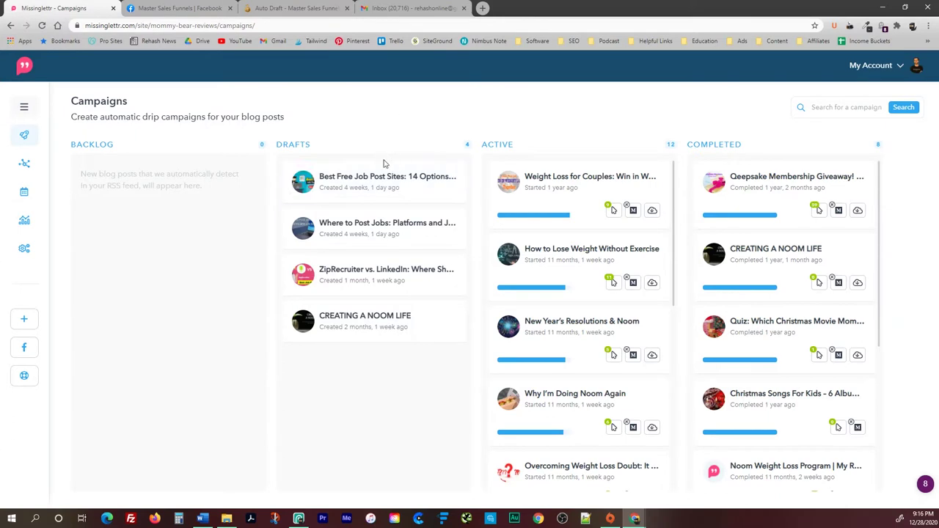
{"action": "left_click", "coordinate": [363, 189]}
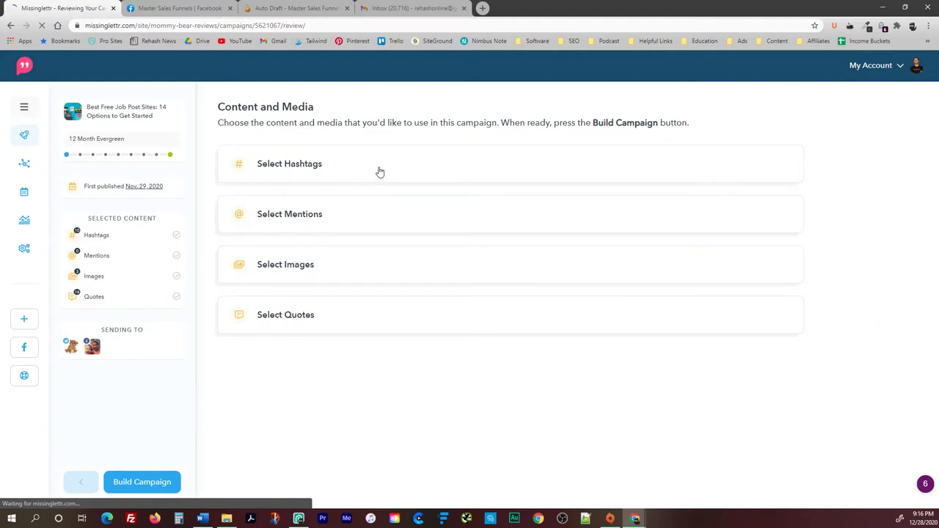
Replace the ten suggested hashtags with #jobs, #jobboard and #findjobs
{"action": "left_click", "coordinate": [380, 170]}
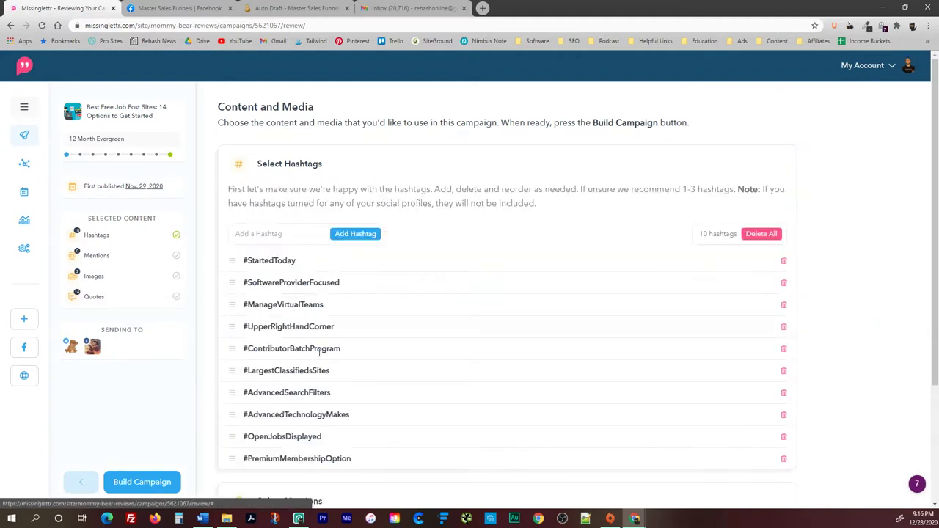
{"action": "left_click", "coordinate": [760, 235]}
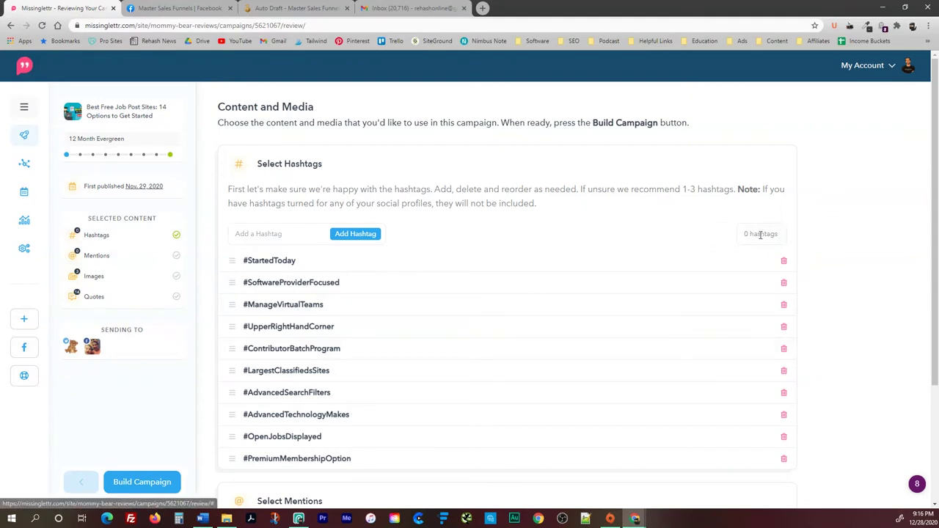
{"action": "left_click", "coordinate": [297, 235]}
{"action": "type", "text": "jobs"}
{"action": "key", "text": "Return"}
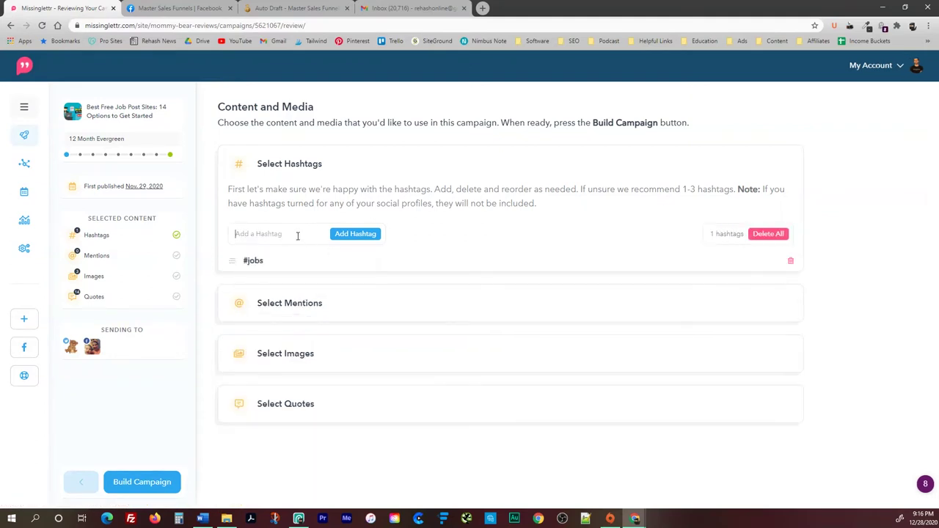
{"action": "type", "text": "jobboard"}
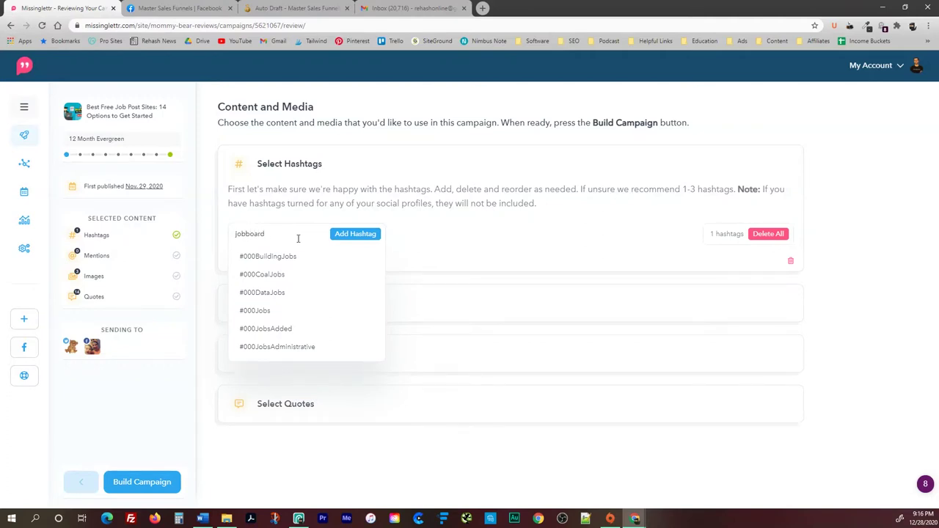
{"action": "left_click", "coordinate": [354, 233]}
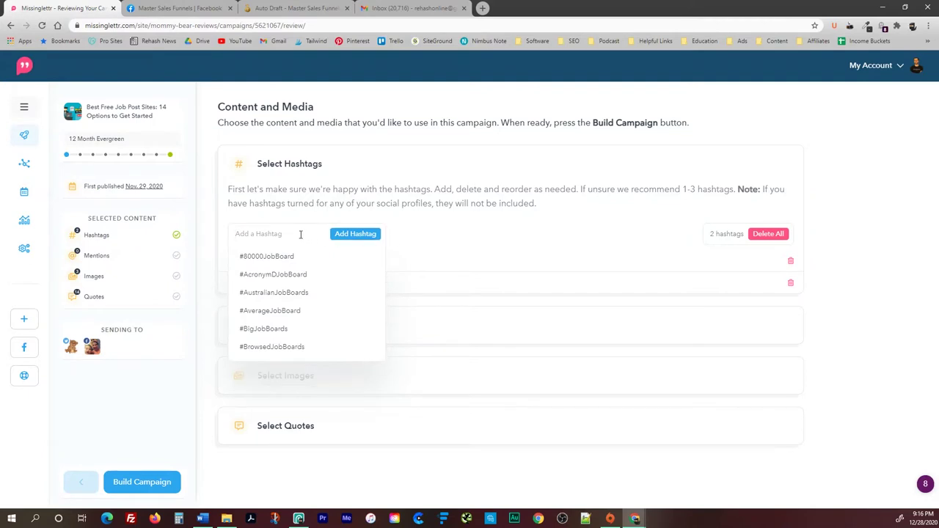
{"action": "left_click", "coordinate": [300, 234]}
{"action": "type", "text": "findjobs"}
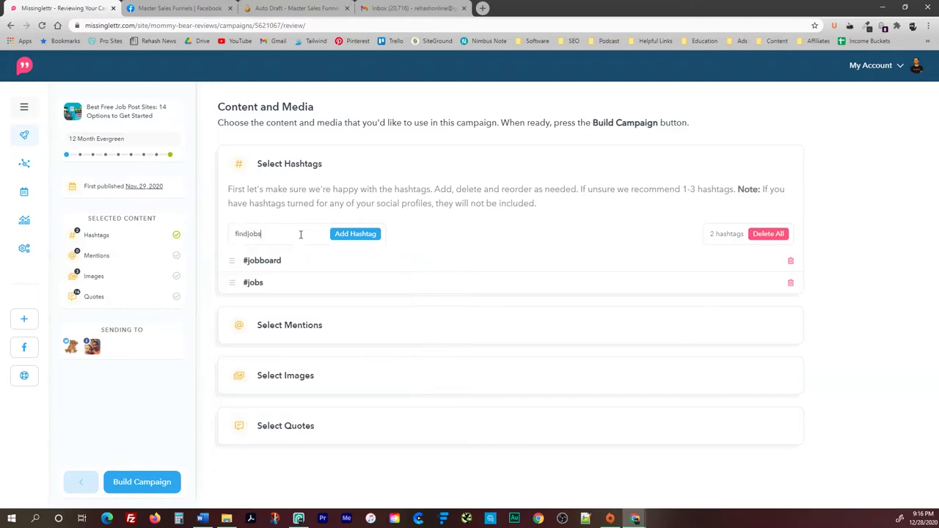
{"action": "key", "text": "Return"}
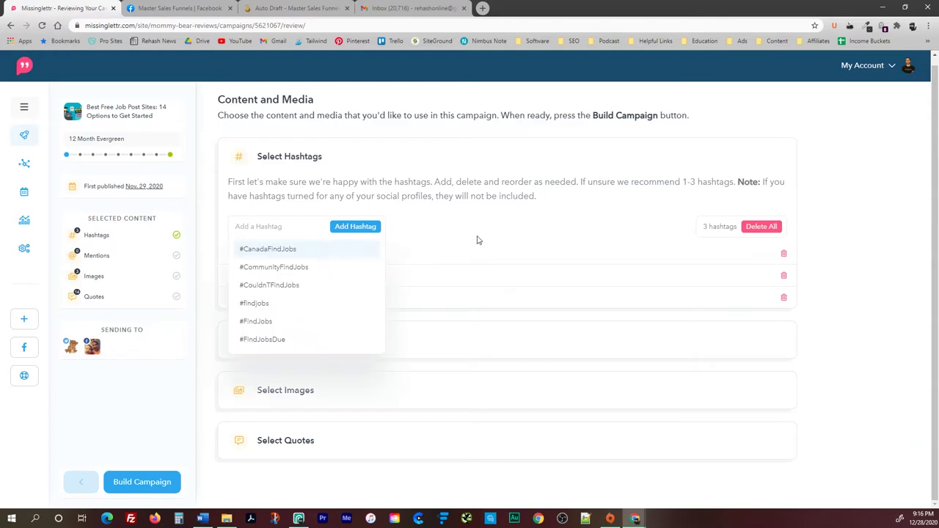
{"action": "left_click", "coordinate": [467, 248]}
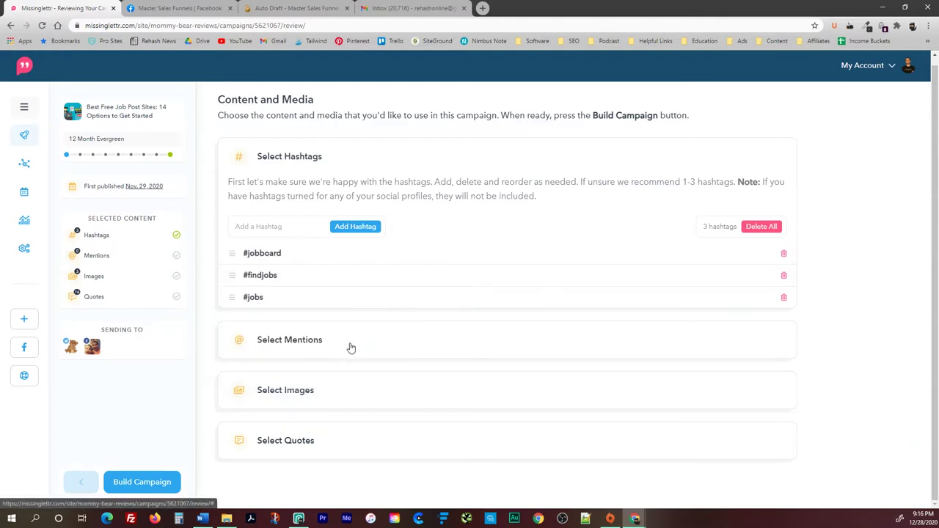
Review the campaign's mentions and its three selected images
{"action": "left_click", "coordinate": [349, 344]}
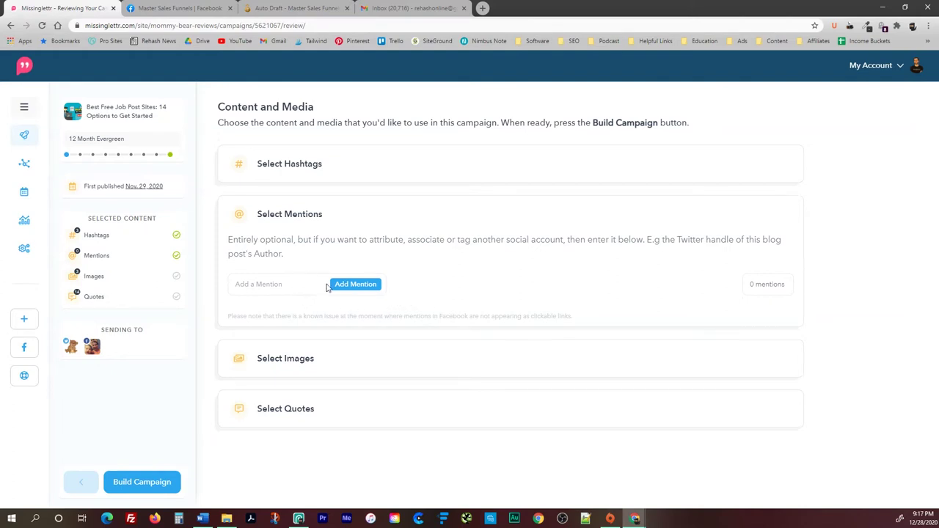
{"action": "left_click", "coordinate": [317, 358]}
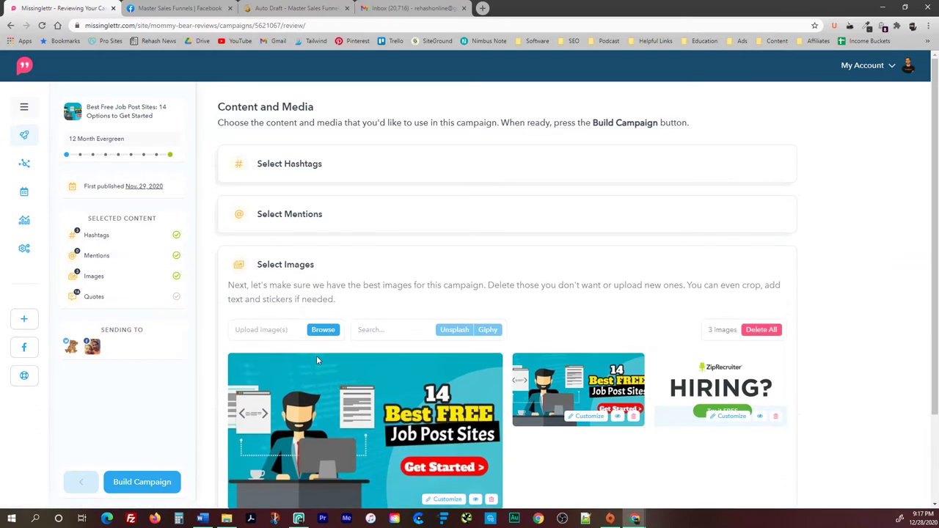
{"action": "scroll", "coordinate": [317, 359], "scroll_direction": "down", "scroll_amount": 3}
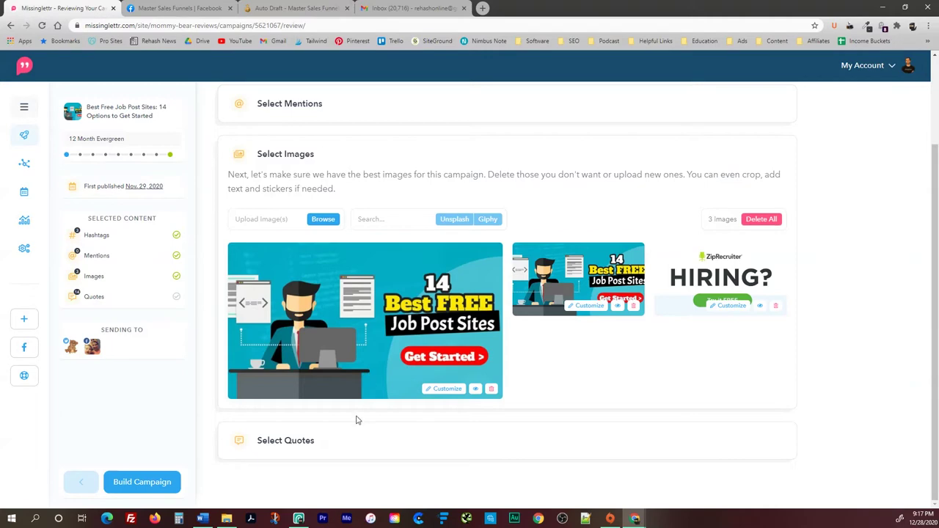
Read through the quotes selected from the blog post
{"action": "left_click", "coordinate": [331, 446]}
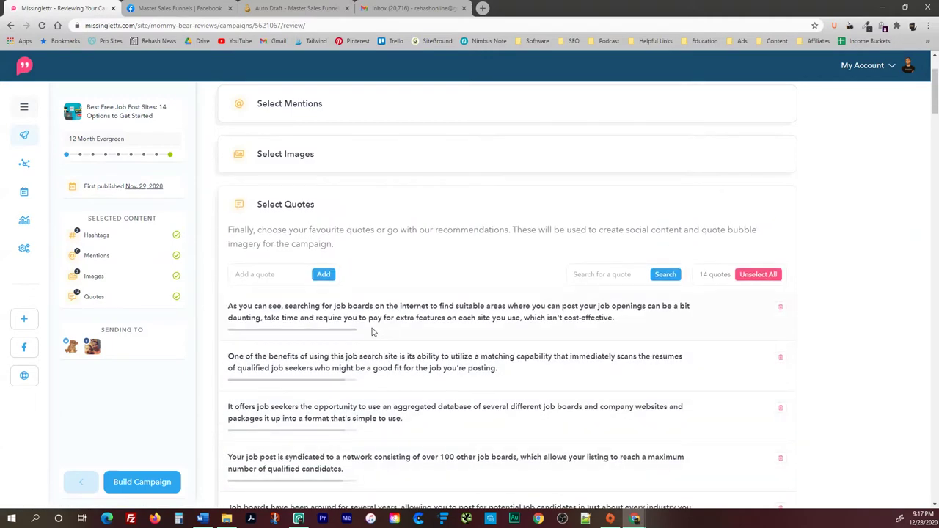
{"action": "scroll", "coordinate": [370, 332], "scroll_direction": "down", "scroll_amount": 2}
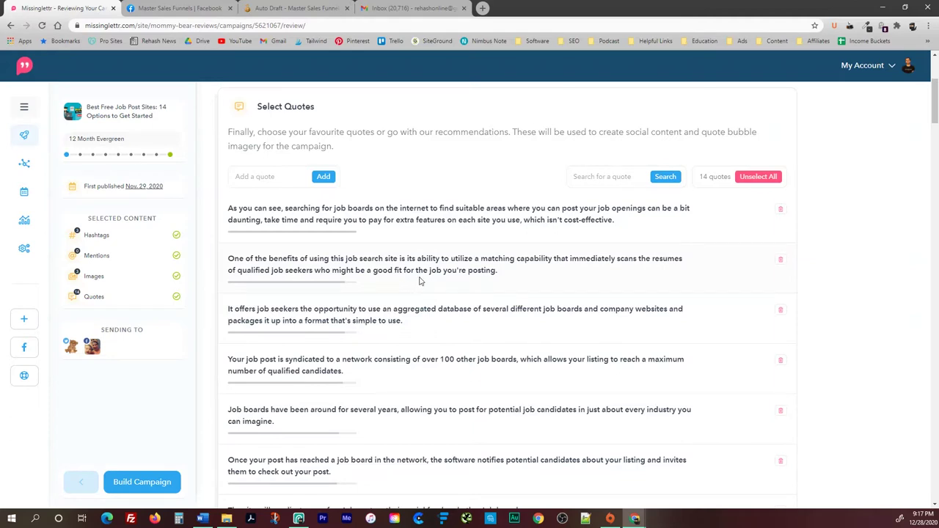
{"action": "scroll", "coordinate": [389, 253], "scroll_direction": "up", "scroll_amount": 2}
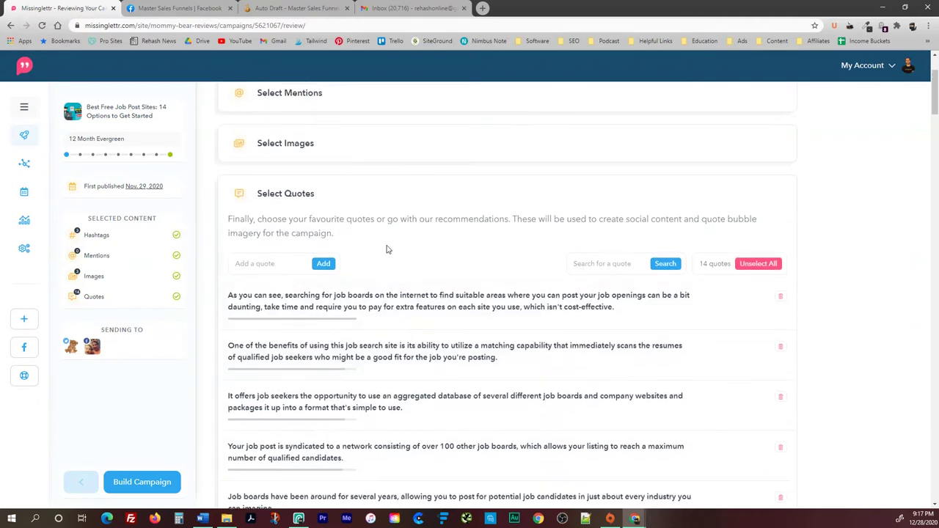
{"action": "scroll", "coordinate": [365, 257], "scroll_direction": "down", "scroll_amount": 2}
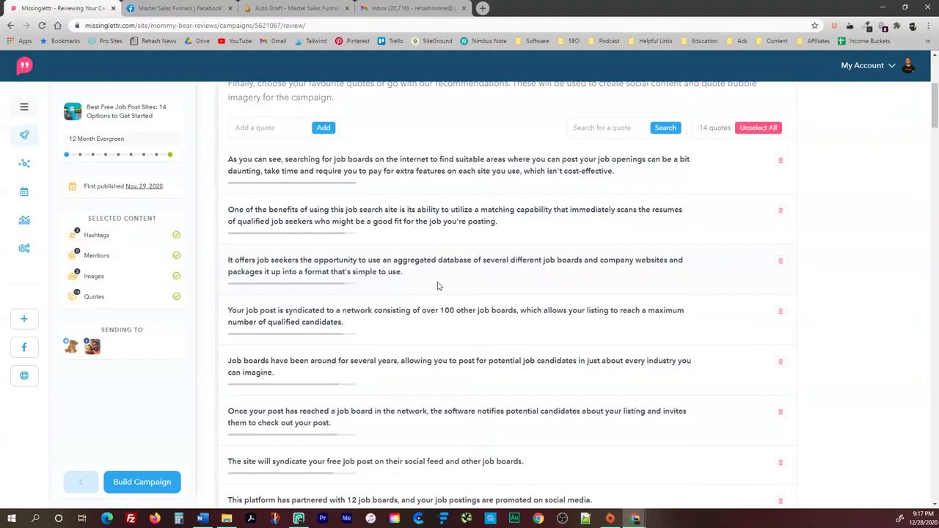
{"action": "scroll", "coordinate": [422, 288], "scroll_direction": "down", "scroll_amount": 1}
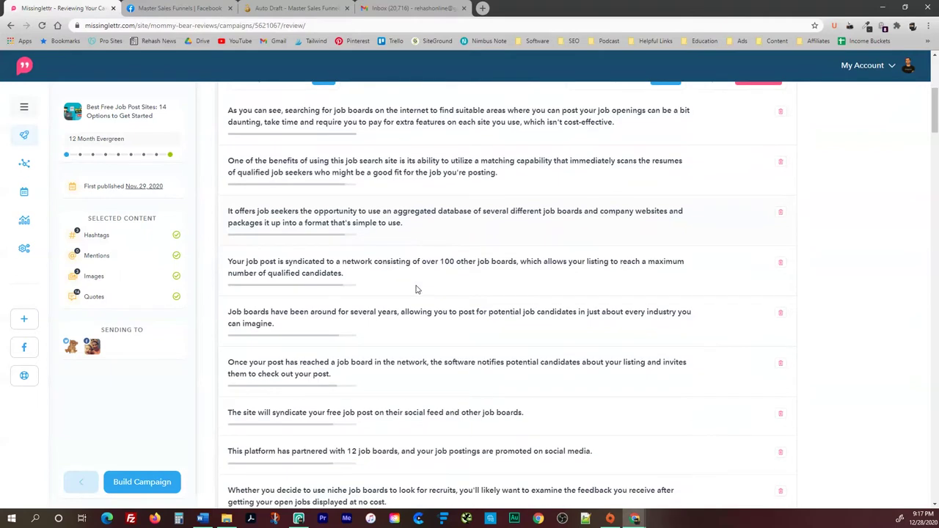
{"action": "scroll", "coordinate": [359, 294], "scroll_direction": "down", "scroll_amount": 1}
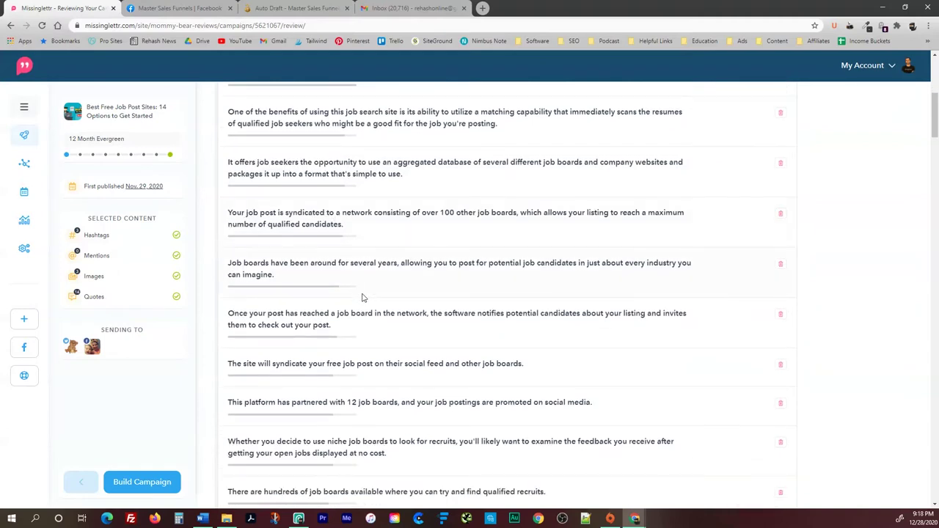
{"action": "scroll", "coordinate": [365, 295], "scroll_direction": "down", "scroll_amount": 1}
{"action": "scroll", "coordinate": [366, 295], "scroll_direction": "down", "scroll_amount": 1}
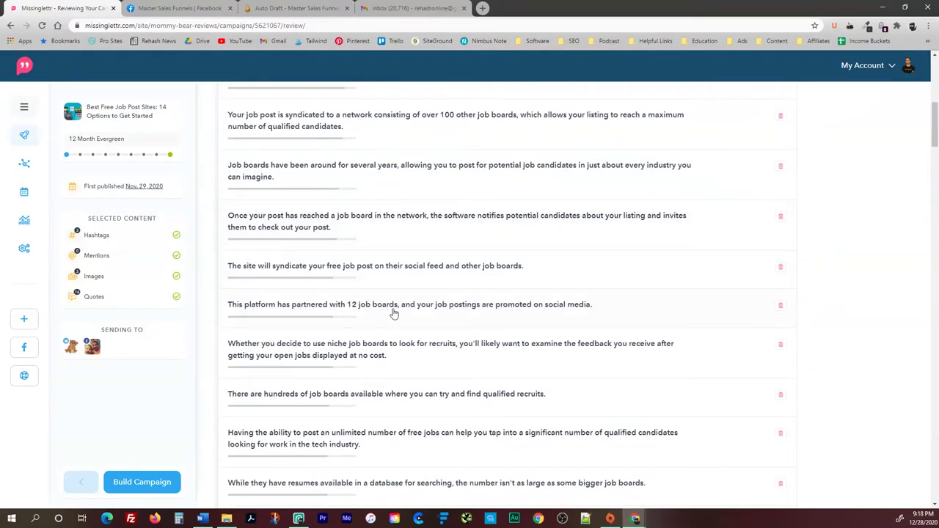
{"action": "scroll", "coordinate": [430, 315], "scroll_direction": "down", "scroll_amount": 1}
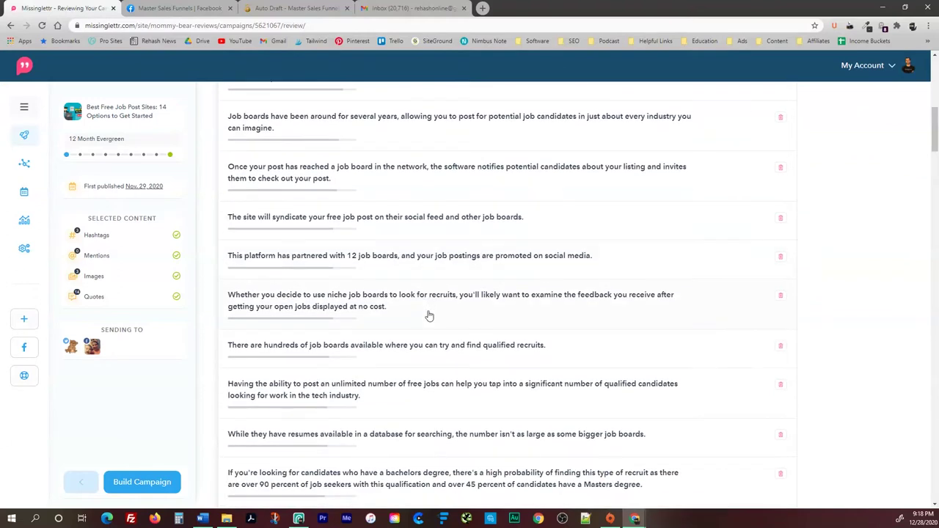
{"action": "scroll", "coordinate": [431, 316], "scroll_direction": "down", "scroll_amount": 1}
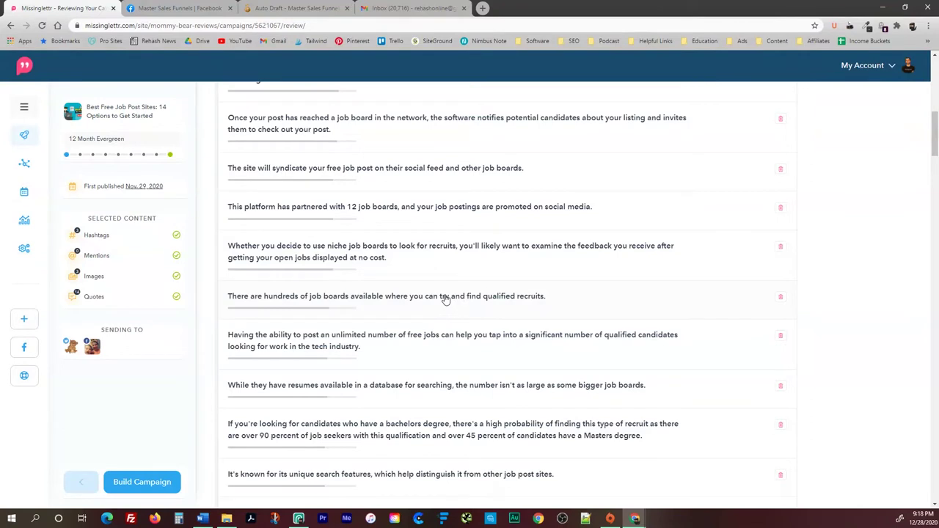
{"action": "scroll", "coordinate": [443, 300], "scroll_direction": "down", "scroll_amount": 1}
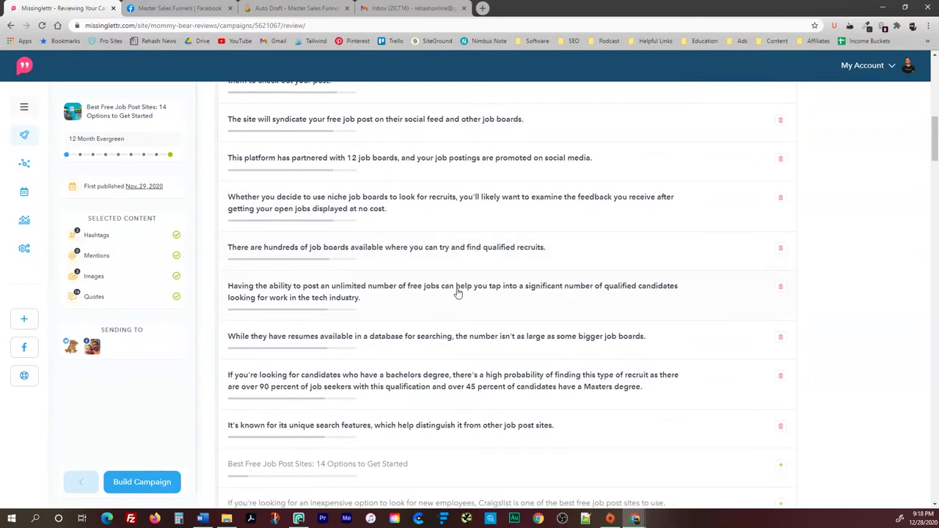
{"action": "scroll", "coordinate": [481, 295], "scroll_direction": "down", "scroll_amount": 1}
{"action": "scroll", "coordinate": [433, 338], "scroll_direction": "down", "scroll_amount": 1}
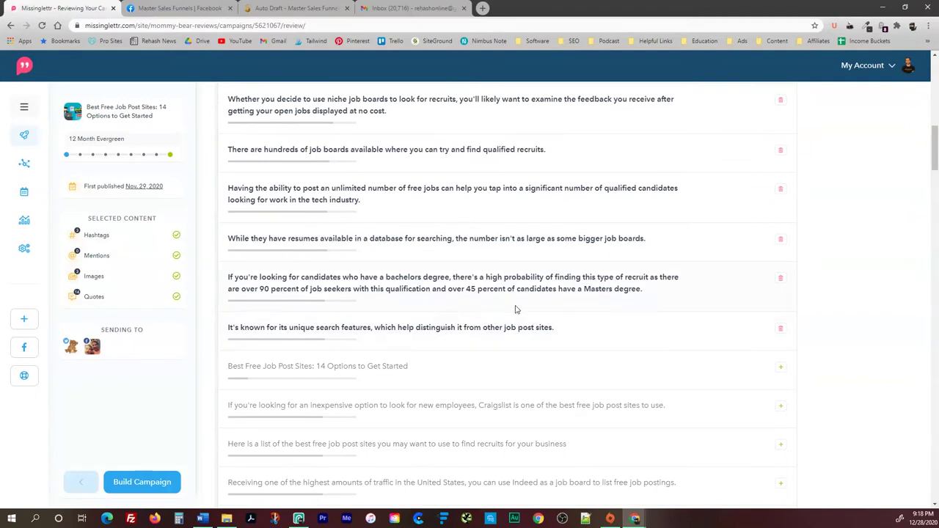
Swap the bachelors degree quote for the article title, then build the campaign
{"action": "left_click", "coordinate": [780, 278]}
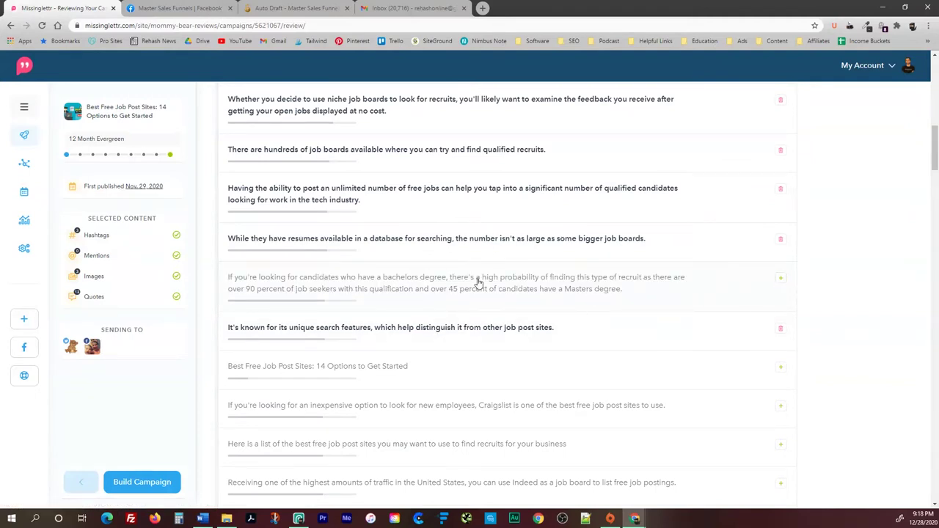
{"action": "scroll", "coordinate": [451, 340], "scroll_direction": "down", "scroll_amount": 1}
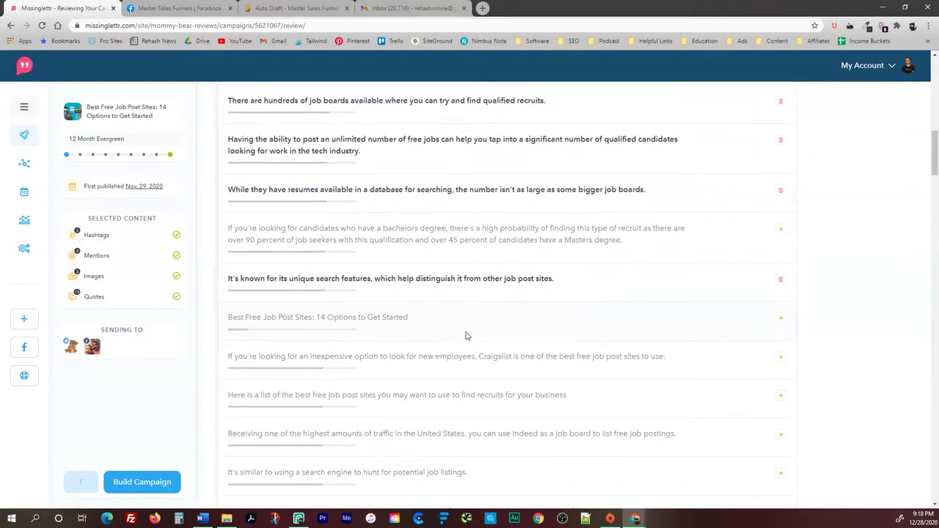
{"action": "left_click", "coordinate": [780, 317]}
{"action": "scroll", "coordinate": [726, 342], "scroll_direction": "down", "scroll_amount": 3}
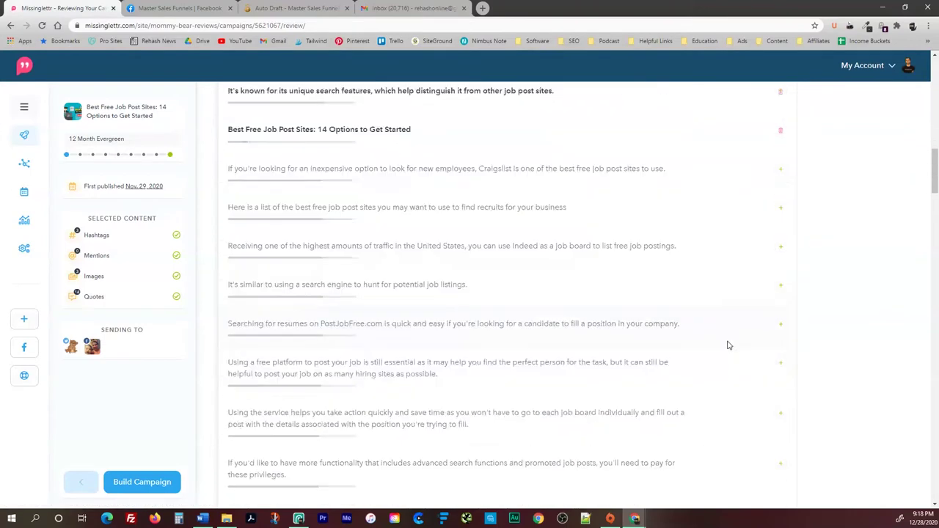
{"action": "scroll", "coordinate": [728, 344], "scroll_direction": "down", "scroll_amount": 2}
{"action": "scroll", "coordinate": [729, 345], "scroll_direction": "down", "scroll_amount": 1}
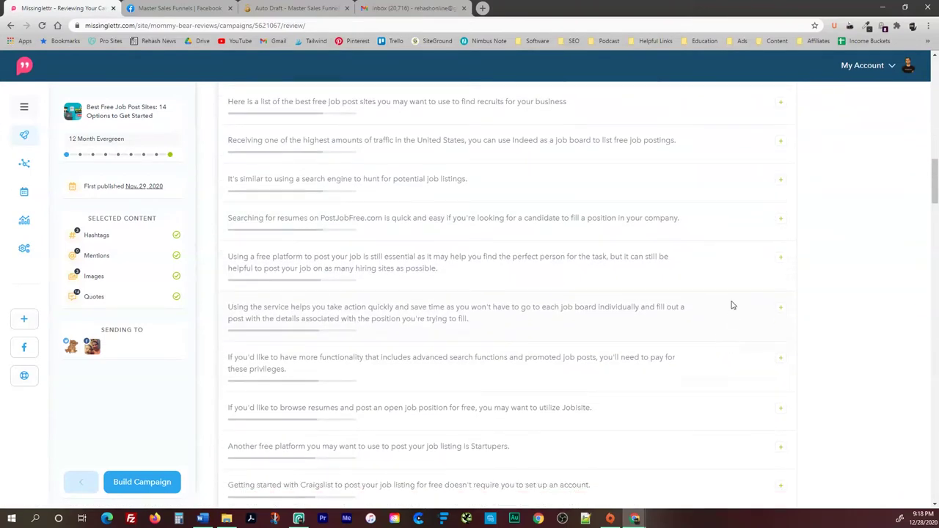
{"action": "scroll", "coordinate": [731, 304], "scroll_direction": "down", "scroll_amount": 1}
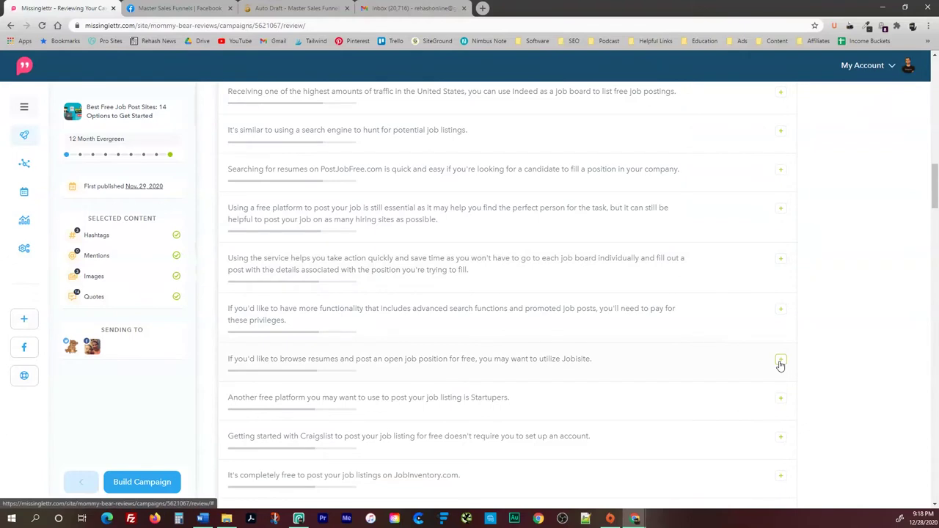
{"action": "scroll", "coordinate": [748, 385], "scroll_direction": "down", "scroll_amount": 2}
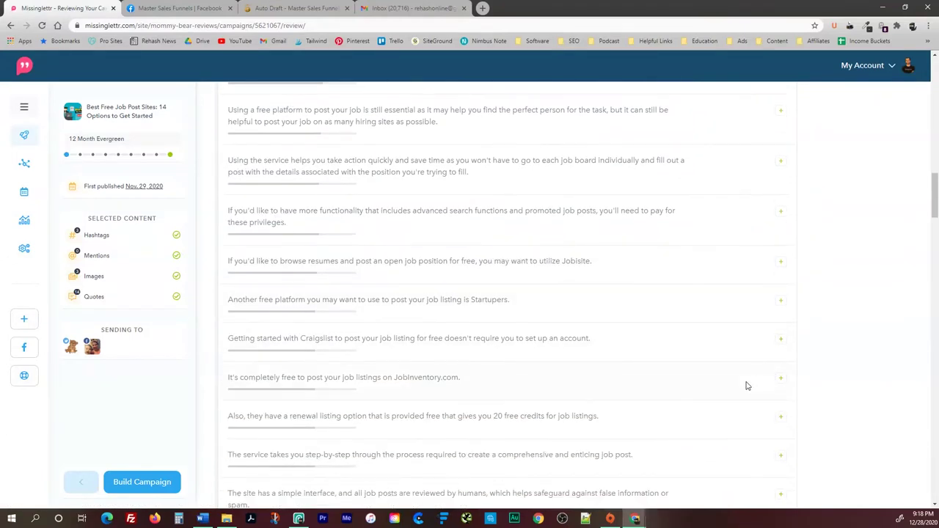
{"action": "scroll", "coordinate": [747, 386], "scroll_direction": "down", "scroll_amount": 2}
{"action": "scroll", "coordinate": [738, 381], "scroll_direction": "down", "scroll_amount": 1}
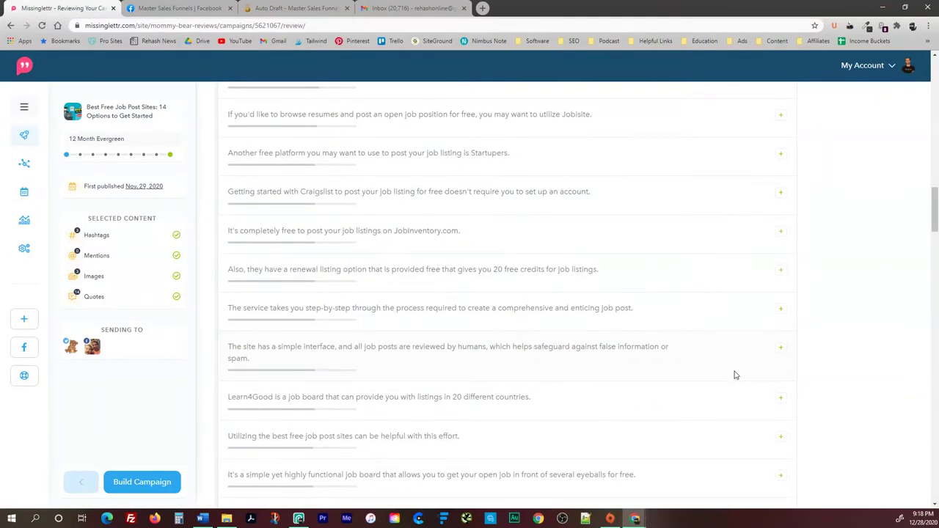
{"action": "scroll", "coordinate": [725, 369], "scroll_direction": "down", "scroll_amount": 1}
{"action": "scroll", "coordinate": [719, 366], "scroll_direction": "down", "scroll_amount": 2}
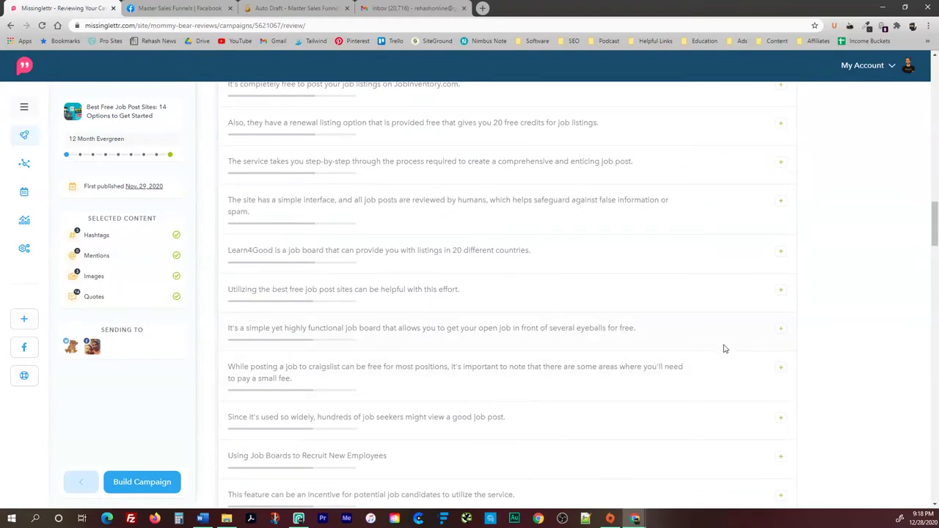
{"action": "left_click", "coordinate": [150, 484]}
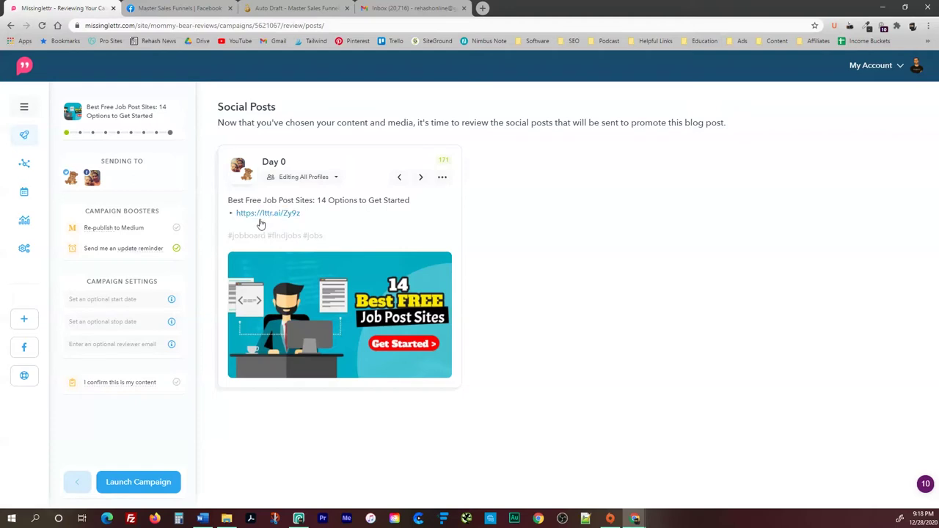
Preview the Day 3 post and check its Editing All Profiles options without changes
{"action": "left_click", "coordinate": [418, 179]}
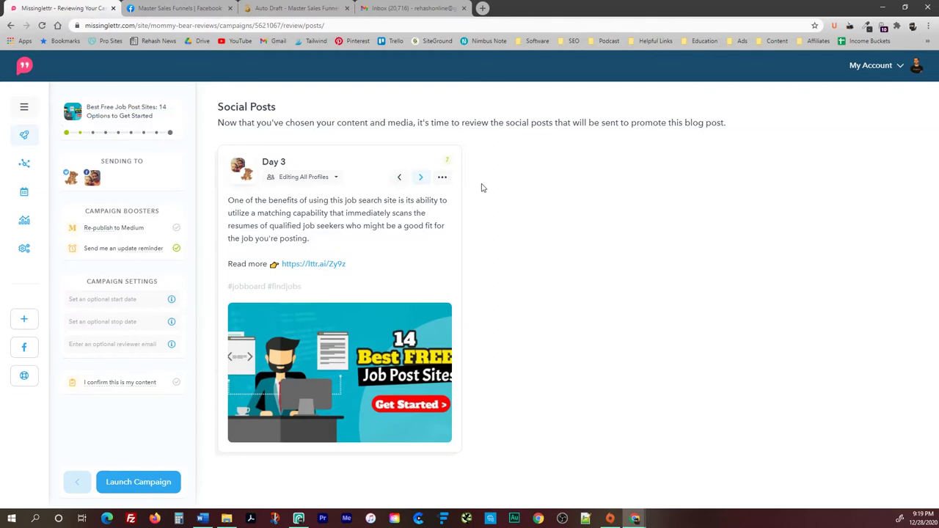
{"action": "left_click", "coordinate": [317, 179]}
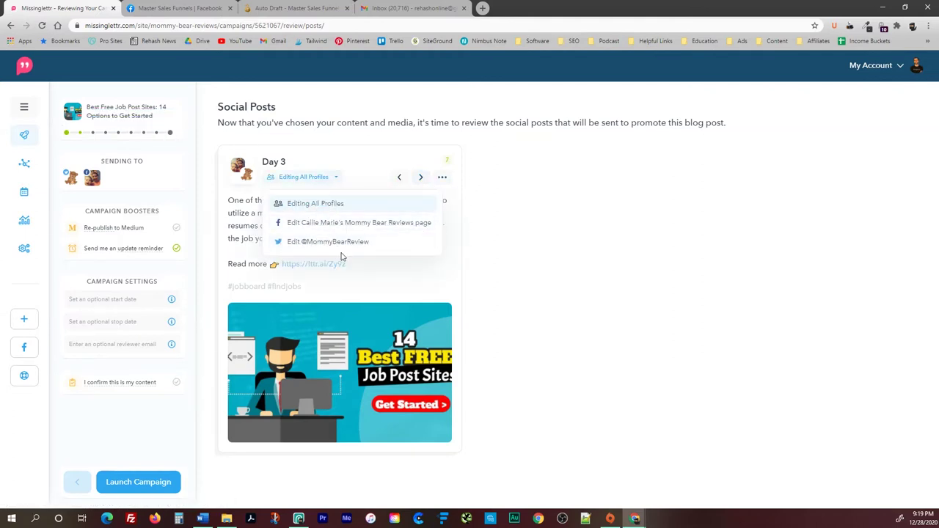
{"action": "left_click", "coordinate": [506, 237]}
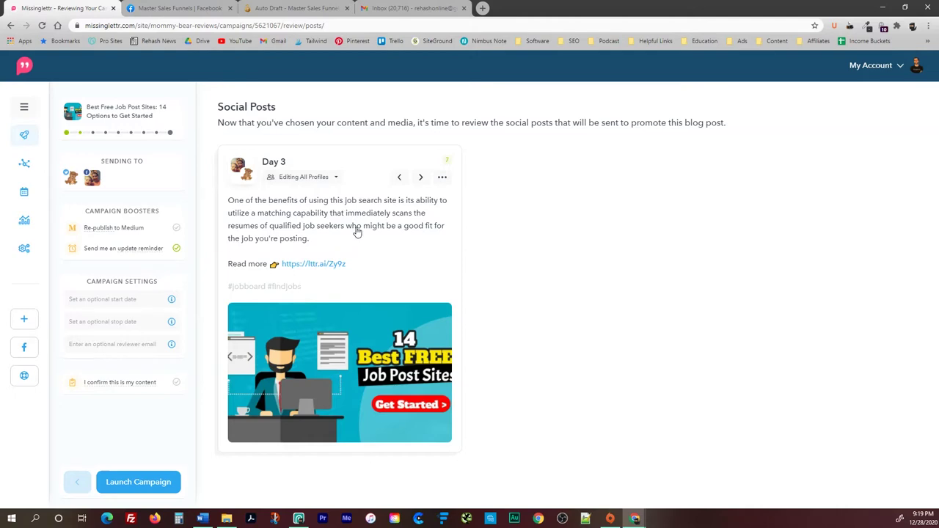
Step through the Day 7, 14, 30, 90, 180, 270 and 365 posts
{"action": "left_click", "coordinate": [420, 179]}
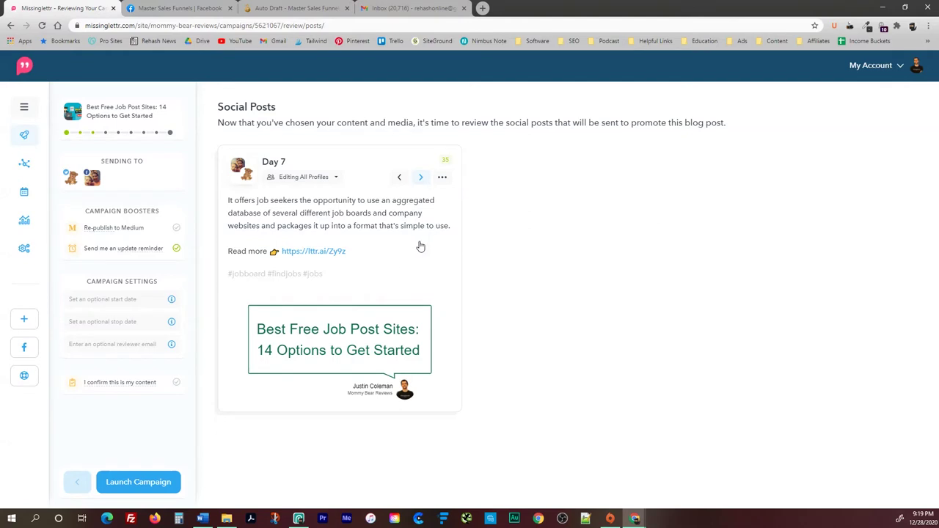
{"action": "left_click", "coordinate": [420, 178]}
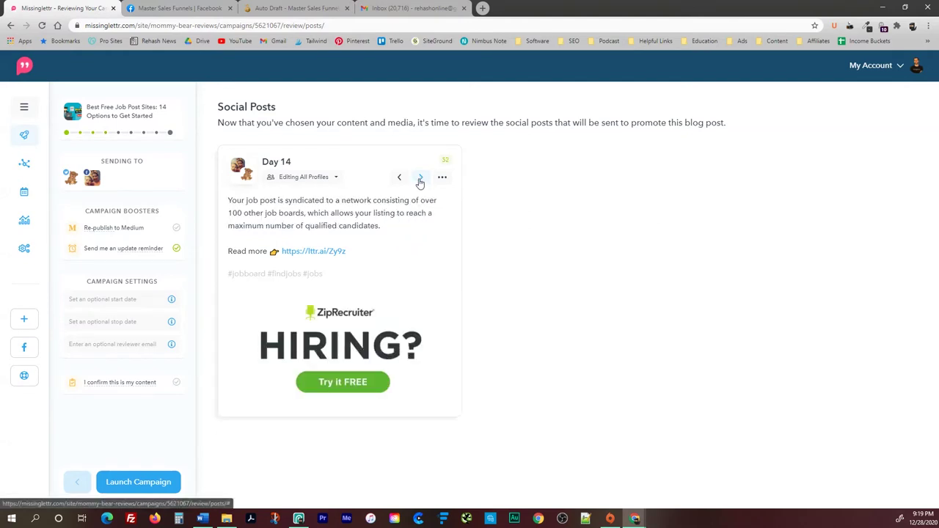
{"action": "left_click", "coordinate": [420, 179]}
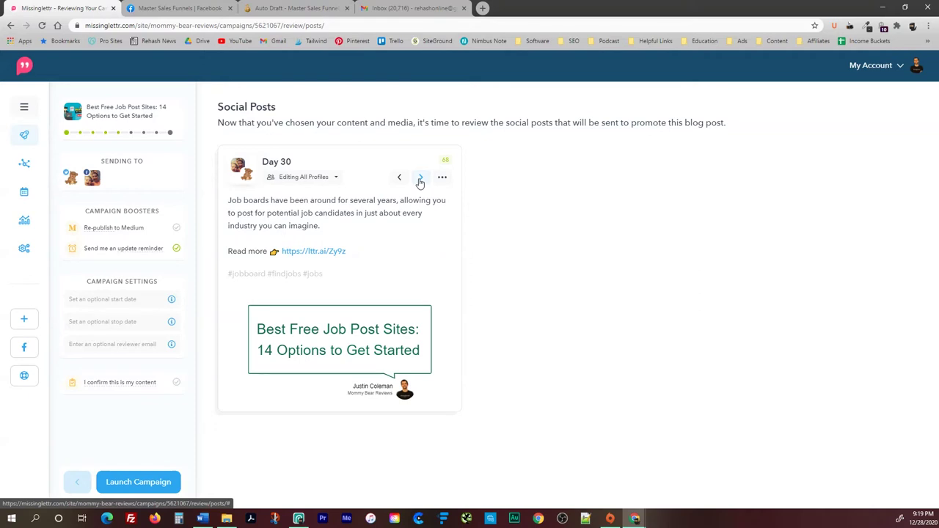
{"action": "left_click", "coordinate": [420, 179]}
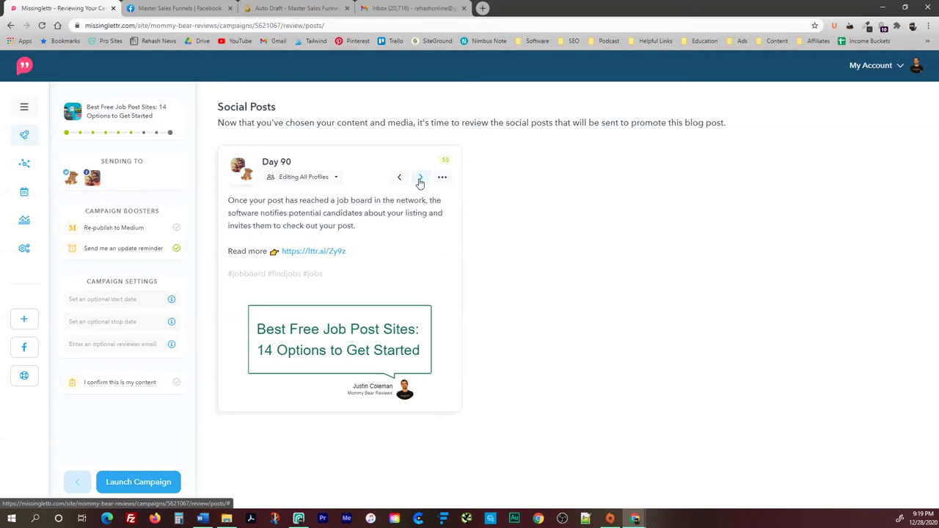
{"action": "left_click", "coordinate": [420, 178]}
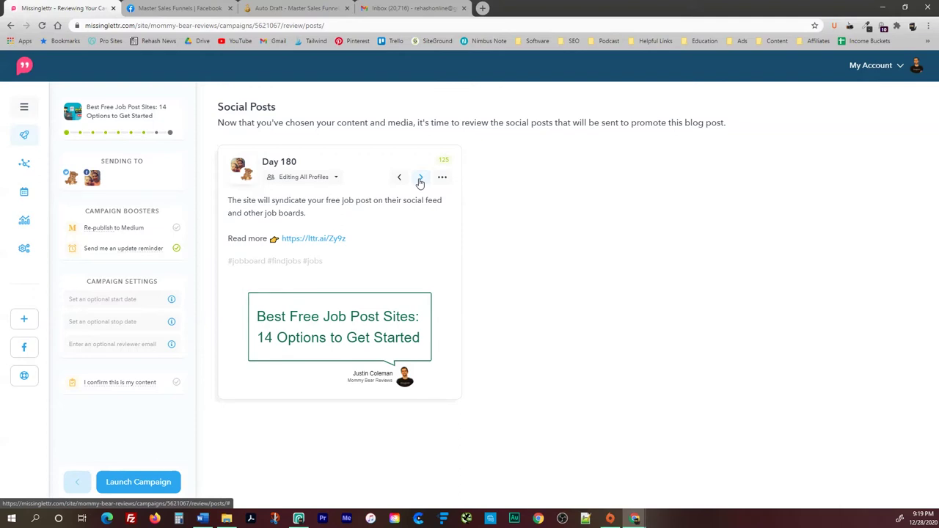
{"action": "left_click", "coordinate": [420, 178]}
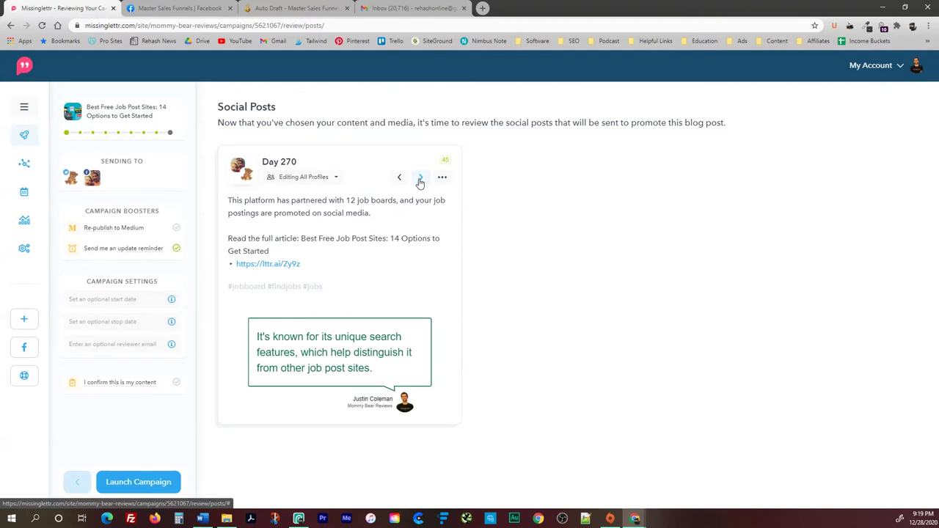
{"action": "left_click", "coordinate": [420, 178]}
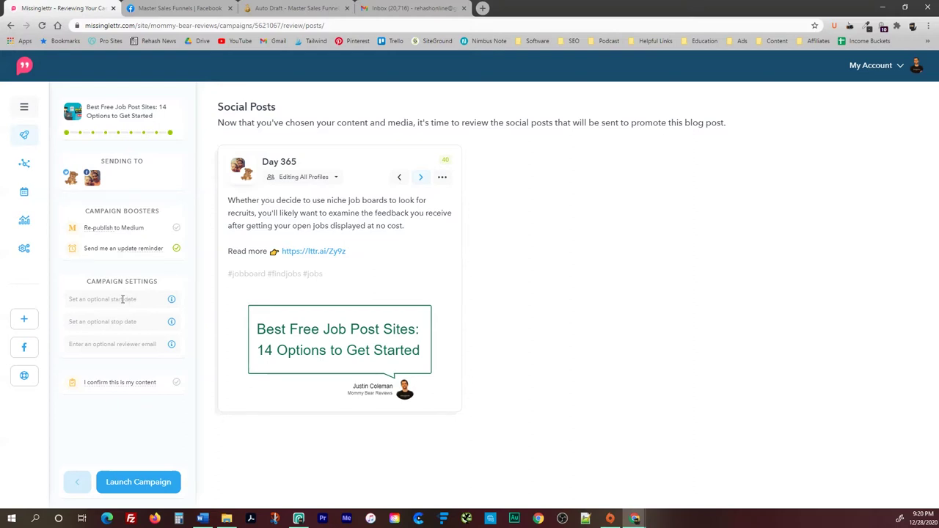
Set start date 28 December 2020, confirm it's my own content, and launch
{"action": "left_click", "coordinate": [123, 299]}
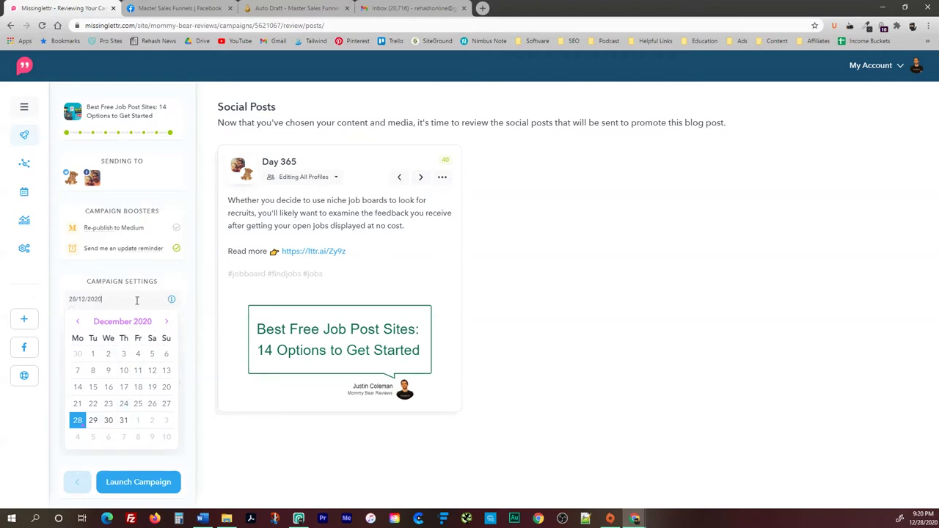
{"action": "left_click", "coordinate": [78, 421]}
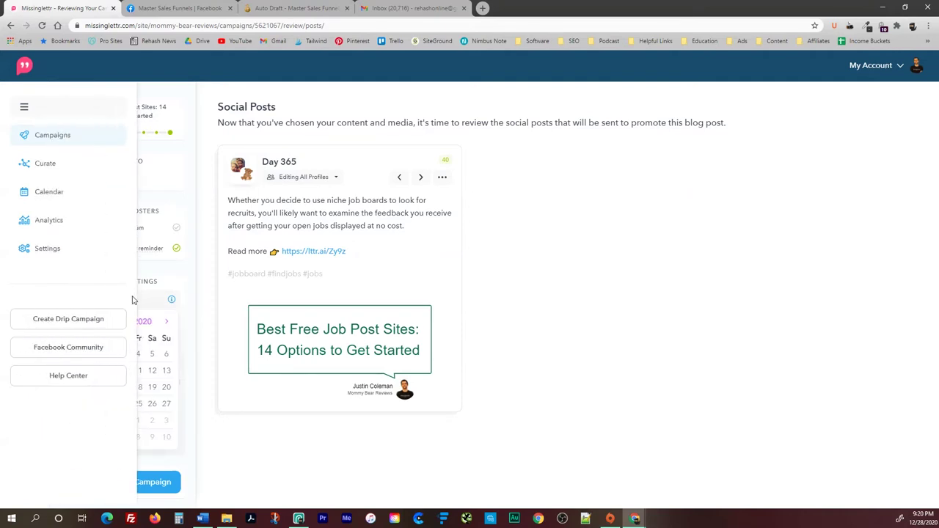
{"action": "left_click", "coordinate": [117, 299]}
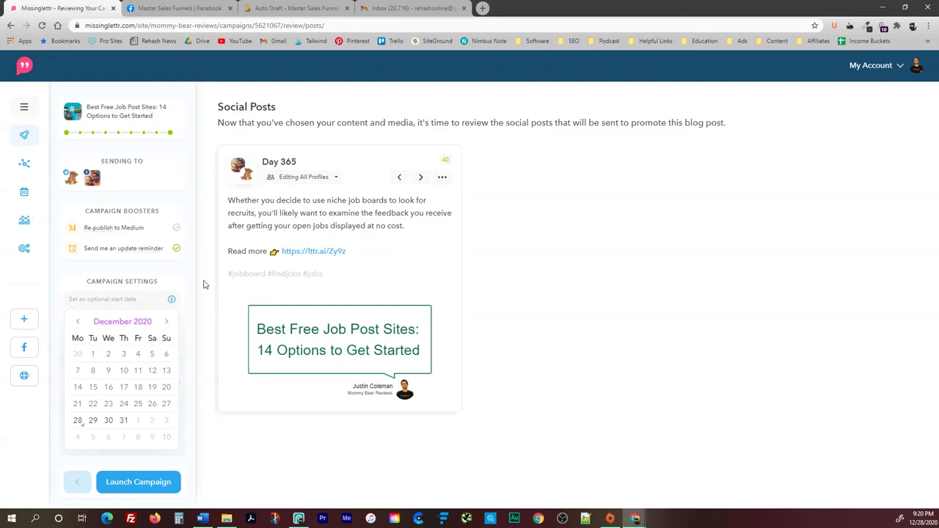
{"action": "left_click", "coordinate": [78, 421]}
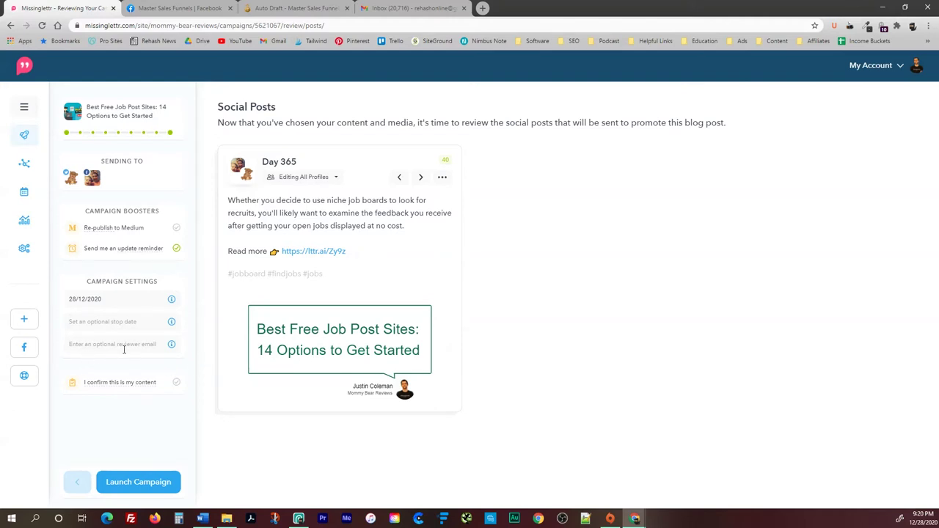
{"action": "left_click", "coordinate": [176, 382]}
{"action": "left_click", "coordinate": [134, 486]}
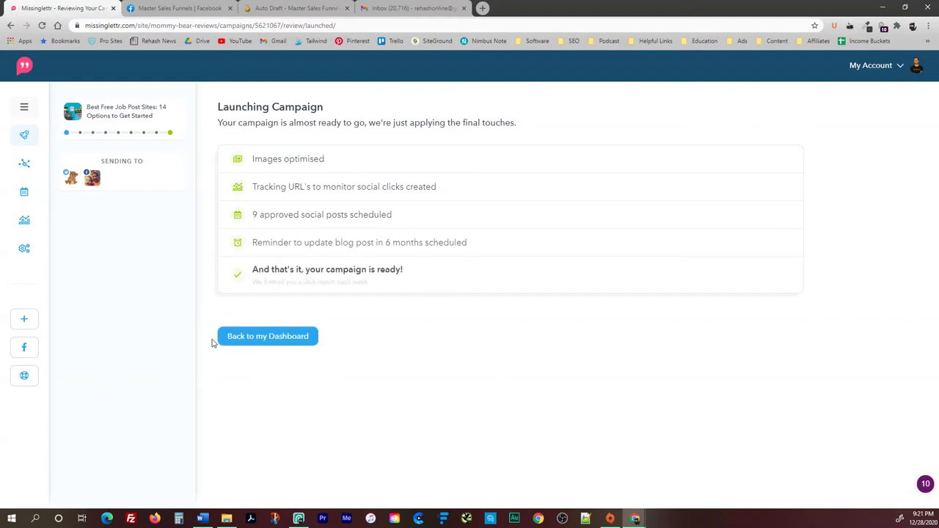
Return to the Campaigns dashboard once the 9 social posts are approved
{"action": "left_click", "coordinate": [261, 335]}
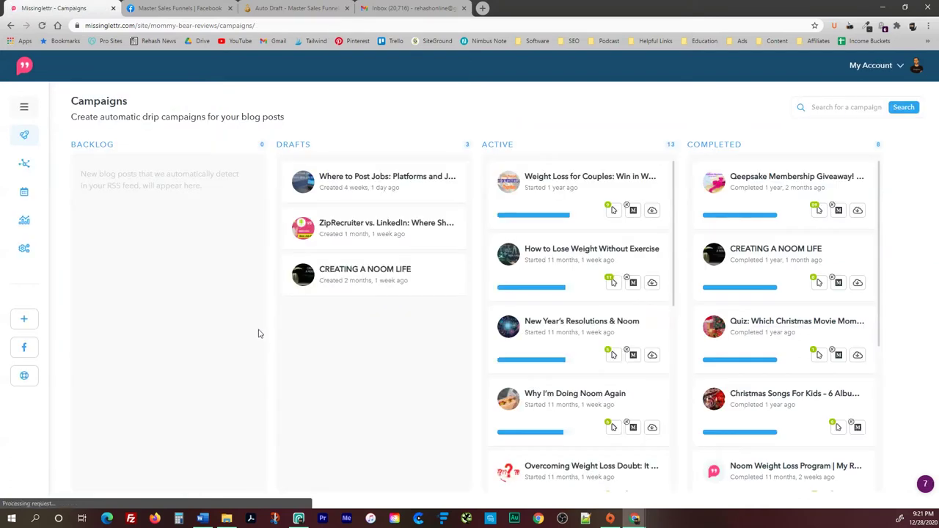
Browse page 2 of active campaigns, then switch to the Master Sales Funnels workspace
{"action": "scroll", "coordinate": [633, 330], "scroll_direction": "down", "scroll_amount": 5}
{"action": "scroll", "coordinate": [587, 330], "scroll_direction": "down", "scroll_amount": 5}
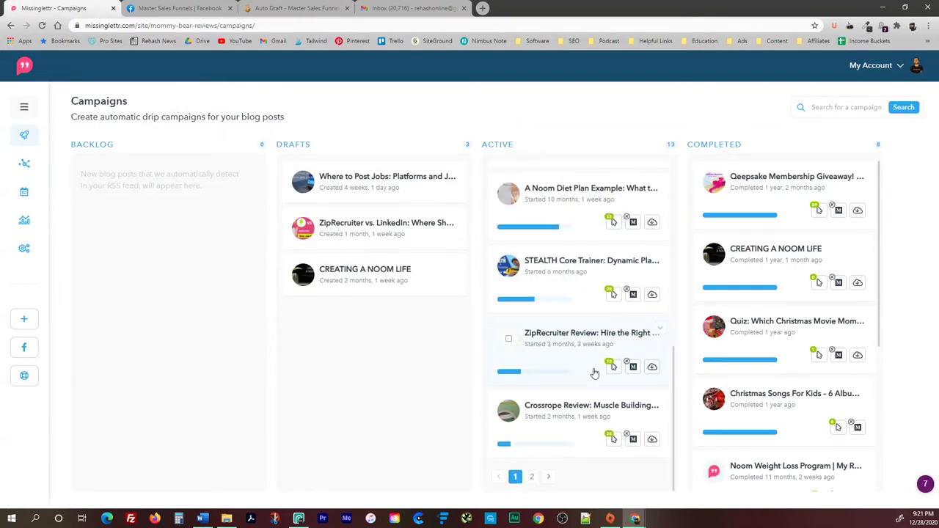
{"action": "left_click", "coordinate": [533, 477]}
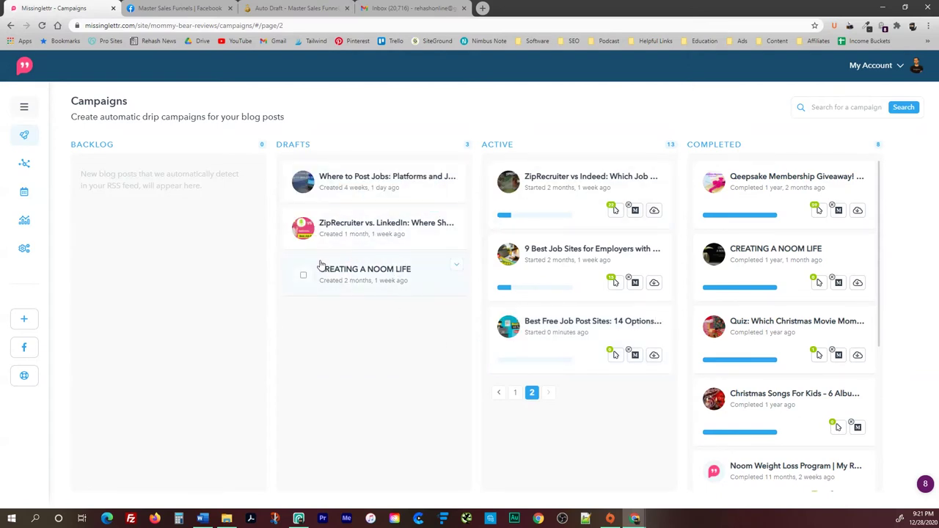
{"action": "mouse_move", "coordinate": [23, 135]}
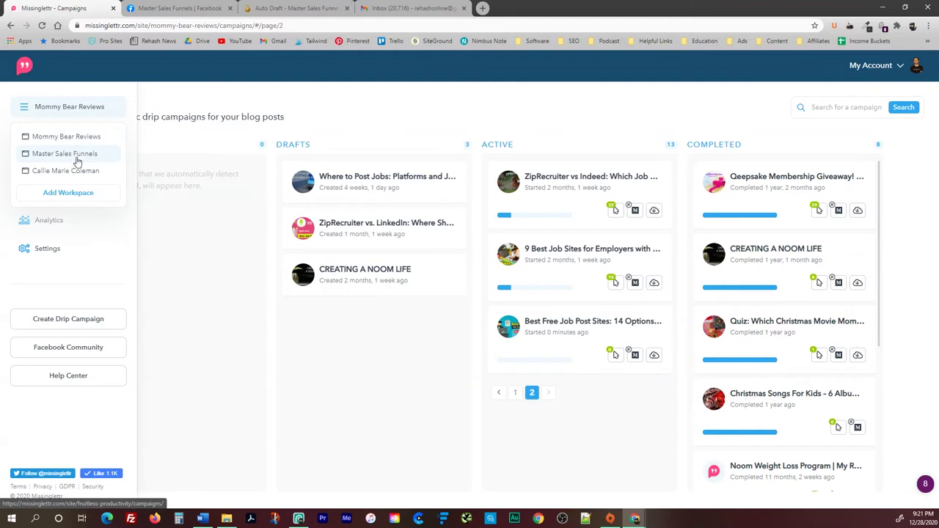
{"action": "left_click", "coordinate": [73, 154]}
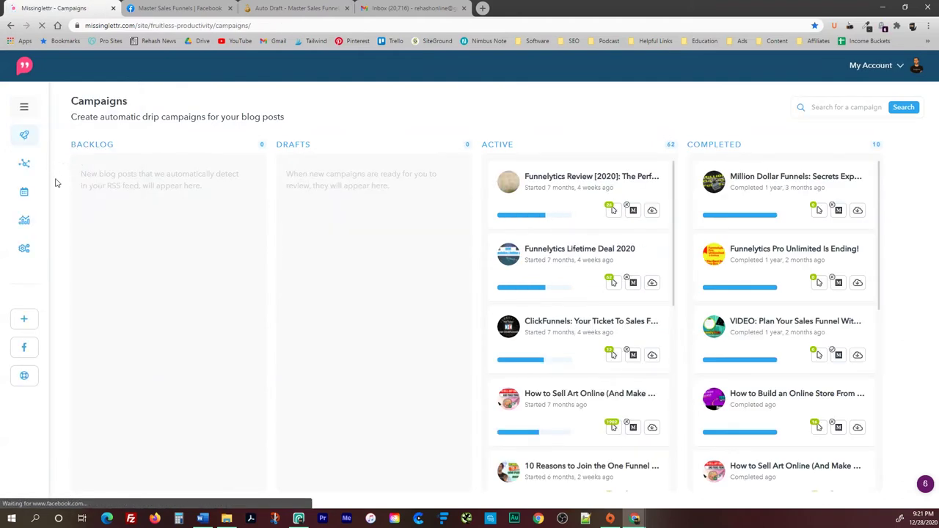
Show the December 2020 calendar of scheduled Facebook, Twitter and LinkedIn posts
{"action": "left_click", "coordinate": [32, 192]}
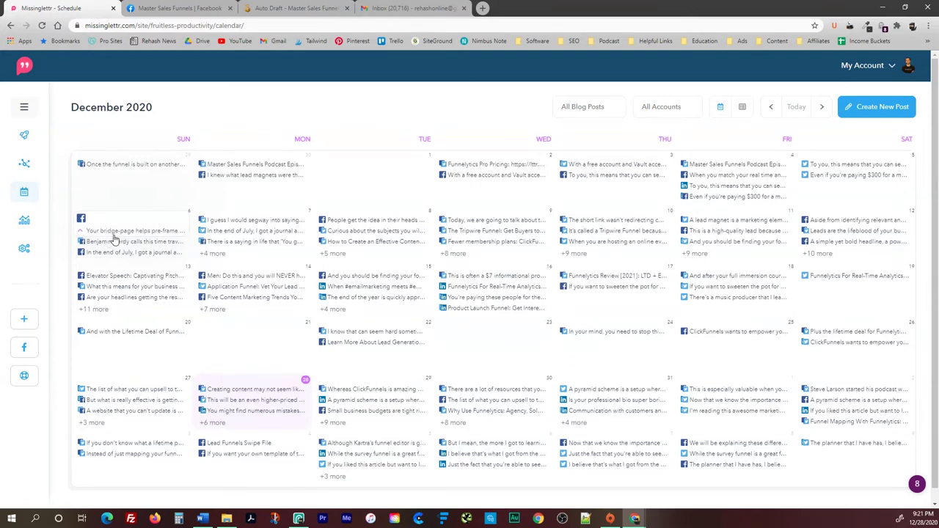
{"action": "mouse_move", "coordinate": [24, 164]}
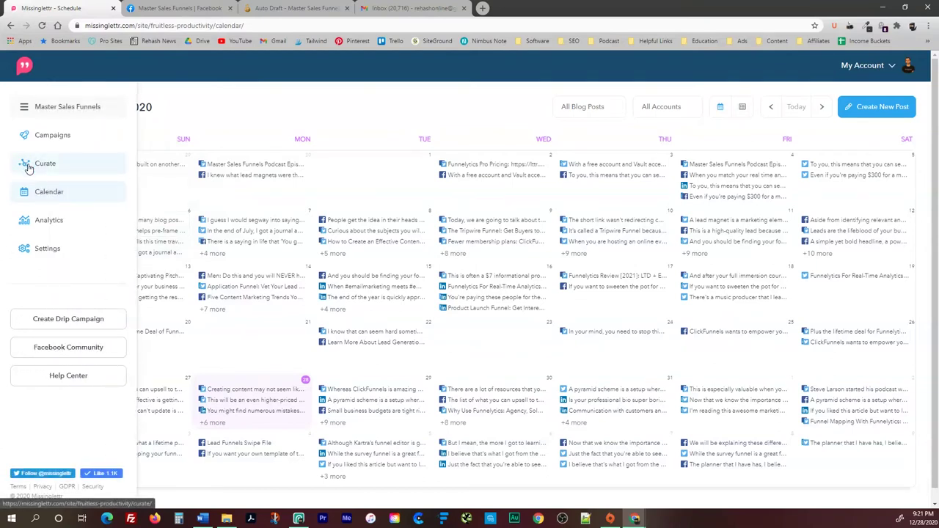
Open Curate and scroll through the suggestions, 112 shared and 14 scheduled items
{"action": "left_click", "coordinate": [36, 166]}
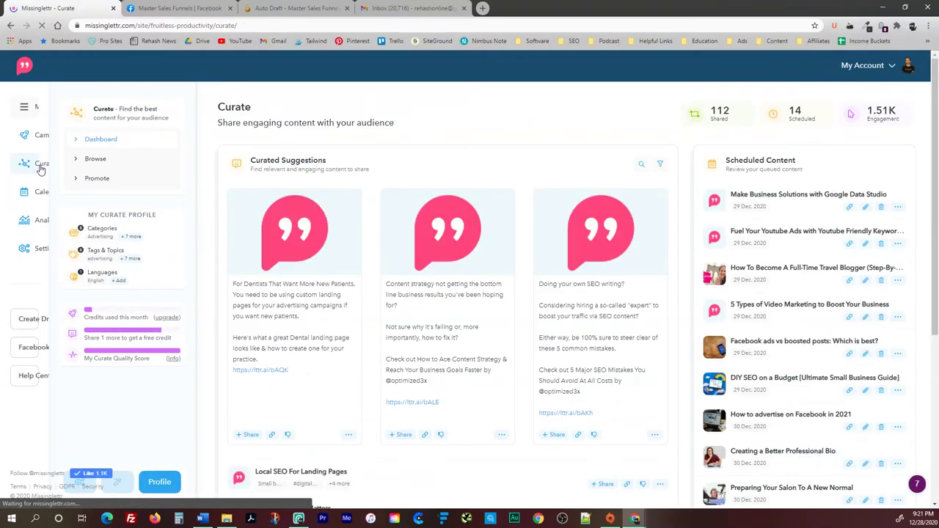
{"action": "scroll", "coordinate": [796, 253], "scroll_direction": "down", "scroll_amount": 3}
{"action": "scroll", "coordinate": [796, 253], "scroll_direction": "up", "scroll_amount": 3}
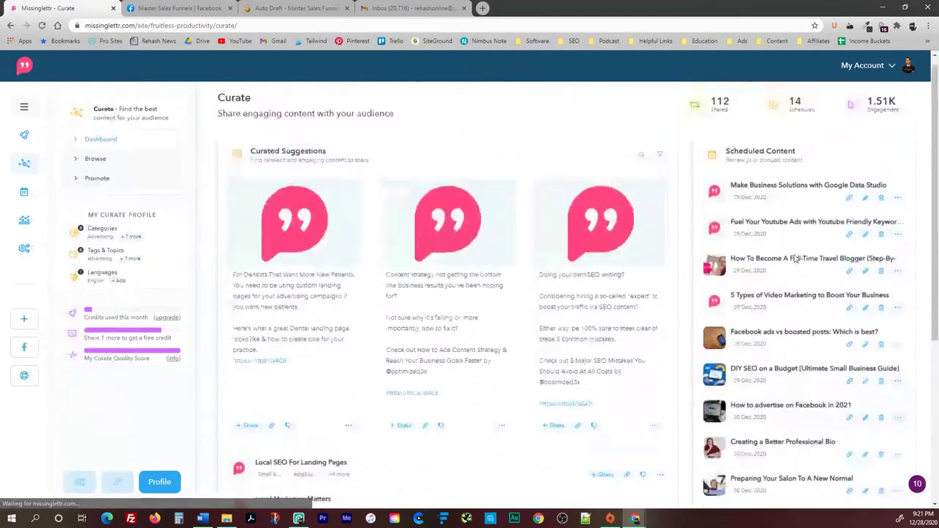
{"action": "scroll", "coordinate": [794, 258], "scroll_direction": "down", "scroll_amount": 4}
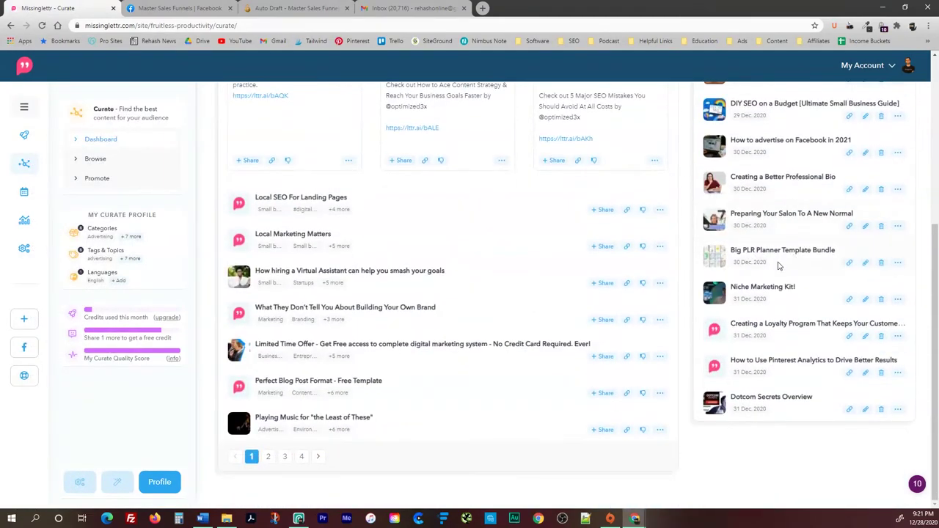
Check the Missinglettr posts on the Master Sales Funnels Facebook feed, then return to Missinglettr
{"action": "left_click", "coordinate": [176, 8]}
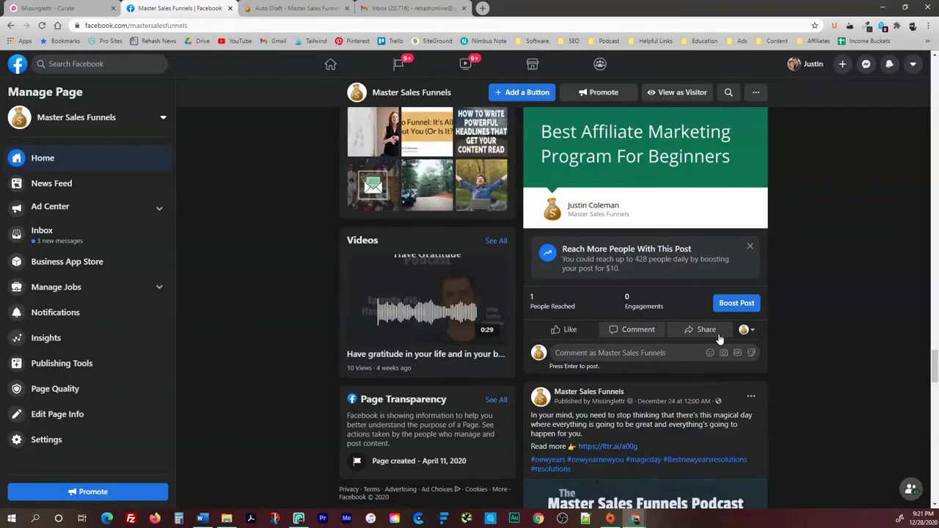
{"action": "scroll", "coordinate": [711, 331], "scroll_direction": "up", "scroll_amount": 3}
{"action": "scroll", "coordinate": [710, 331], "scroll_direction": "up", "scroll_amount": 5}
{"action": "scroll", "coordinate": [696, 316], "scroll_direction": "up", "scroll_amount": 2}
{"action": "scroll", "coordinate": [656, 296], "scroll_direction": "up", "scroll_amount": 2}
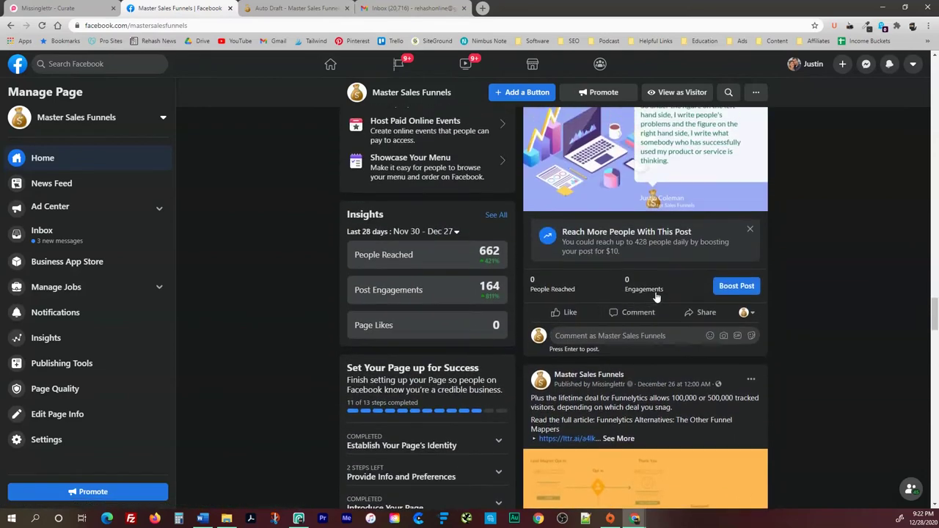
{"action": "scroll", "coordinate": [665, 300], "scroll_direction": "up", "scroll_amount": 2}
{"action": "scroll", "coordinate": [665, 301], "scroll_direction": "up", "scroll_amount": 2}
{"action": "scroll", "coordinate": [665, 302], "scroll_direction": "up", "scroll_amount": 2}
{"action": "scroll", "coordinate": [664, 304], "scroll_direction": "up", "scroll_amount": 2}
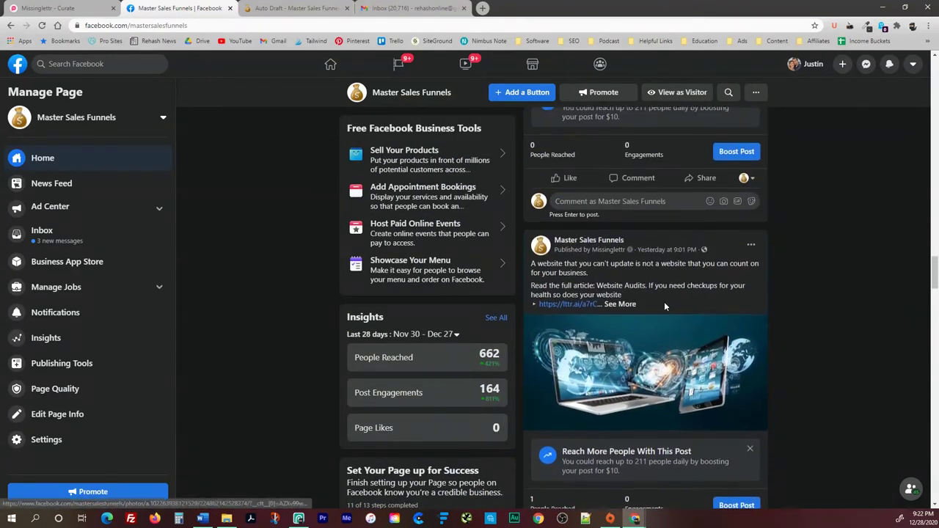
{"action": "scroll", "coordinate": [664, 307], "scroll_direction": "up", "scroll_amount": 2}
{"action": "scroll", "coordinate": [664, 307], "scroll_direction": "up", "scroll_amount": 2}
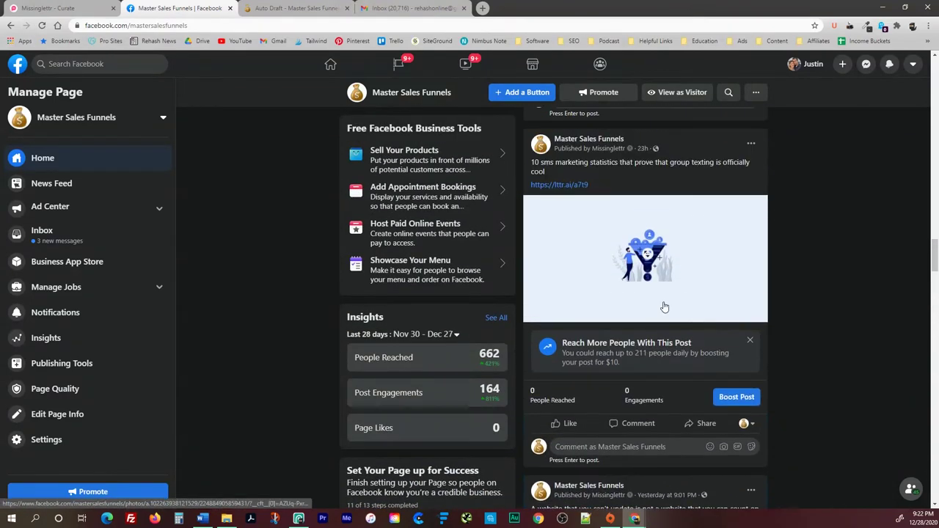
{"action": "scroll", "coordinate": [664, 307], "scroll_direction": "down", "scroll_amount": 1}
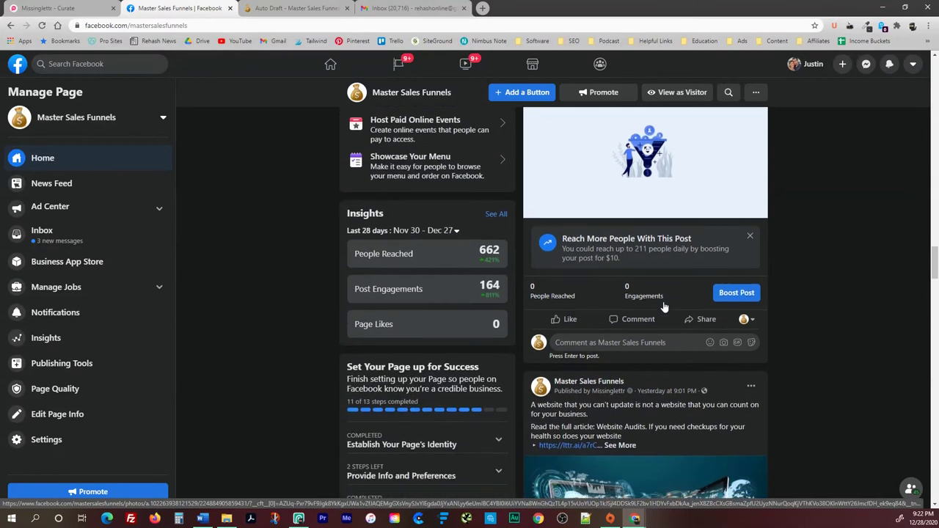
{"action": "scroll", "coordinate": [664, 305], "scroll_direction": "down", "scroll_amount": 2}
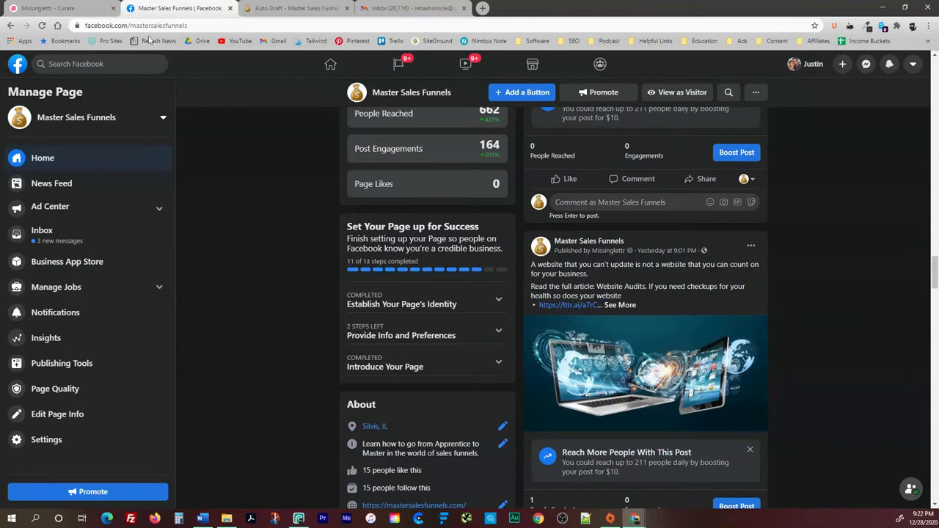
{"action": "left_click", "coordinate": [73, 9]}
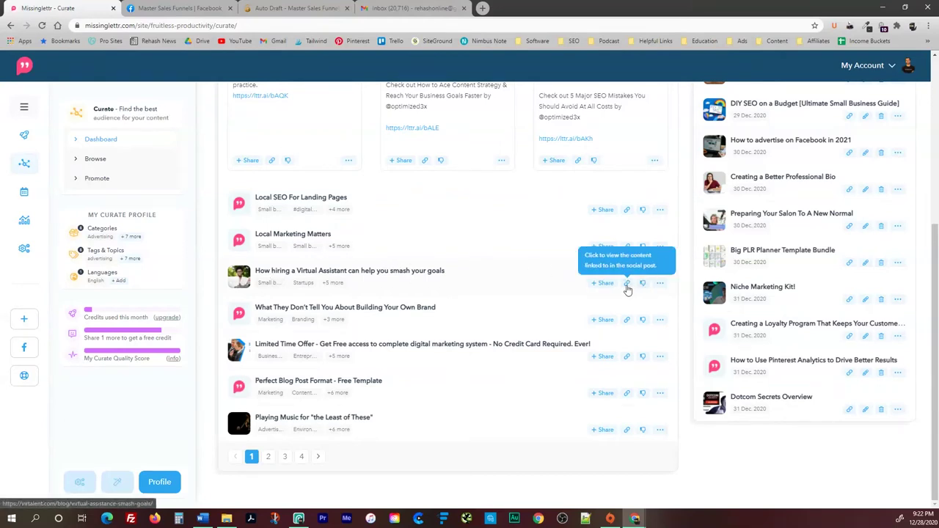
Preview the virtual assistant post as a Facebook post, then dislike Local Marketing Matters
{"action": "left_click", "coordinate": [658, 285]}
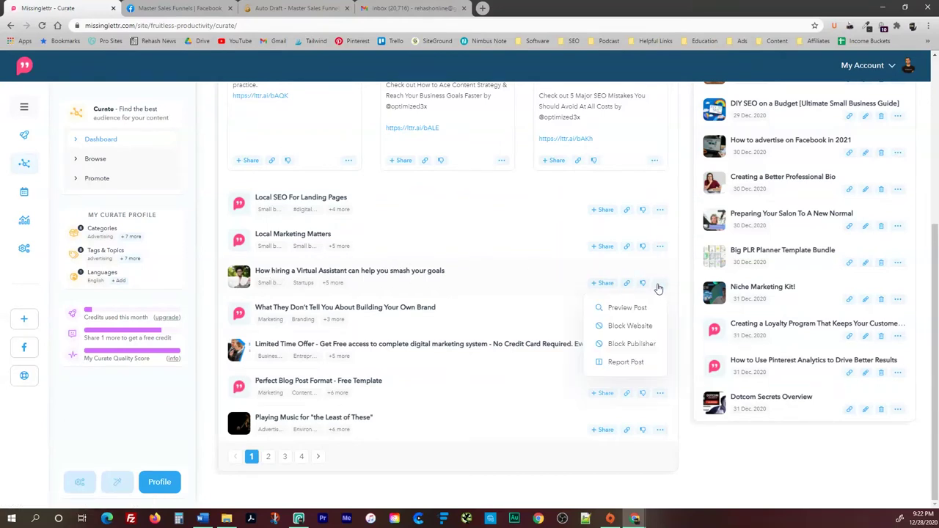
{"action": "left_click", "coordinate": [636, 309]}
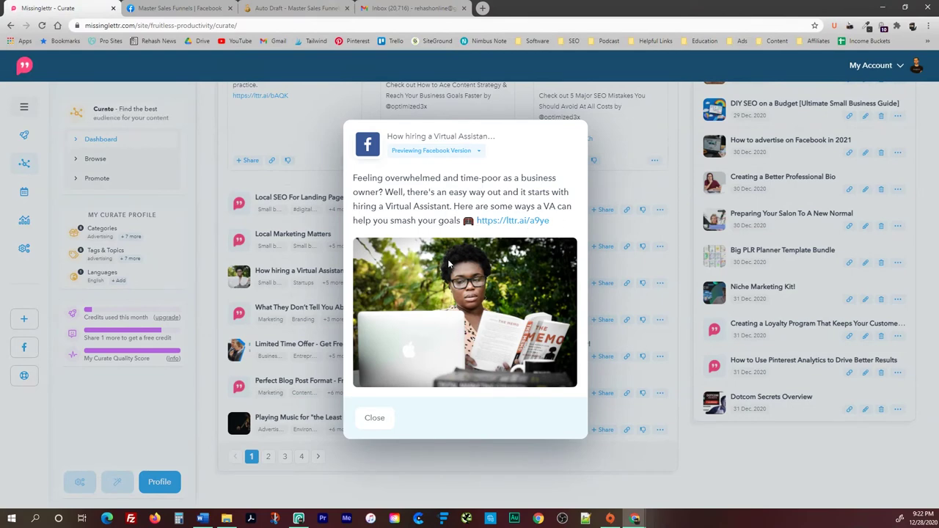
{"action": "left_click", "coordinate": [375, 421]}
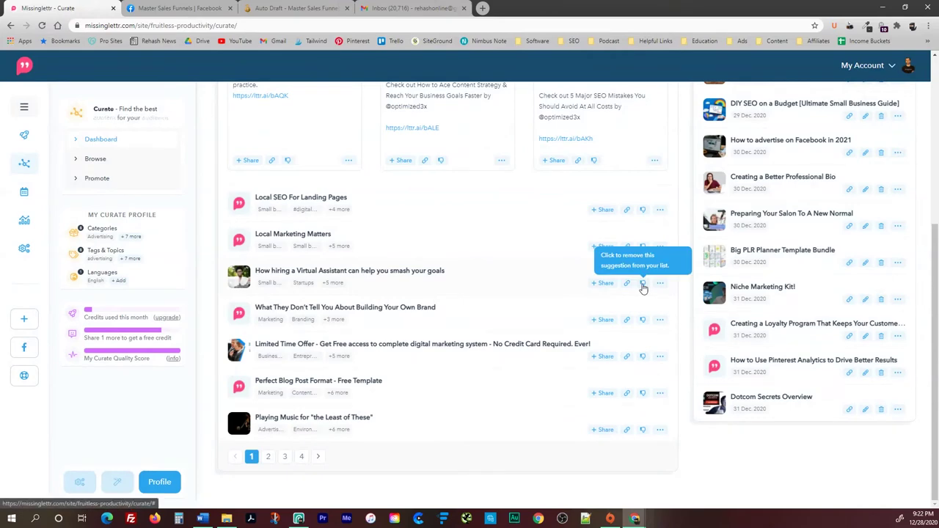
{"action": "left_click", "coordinate": [643, 246]}
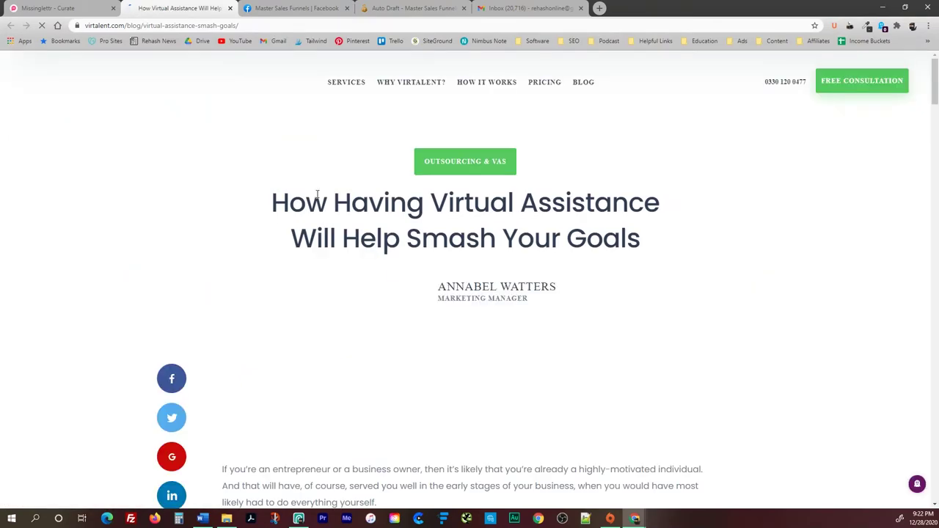
{"action": "scroll", "coordinate": [349, 215], "scroll_direction": "down", "scroll_amount": 2}
{"action": "scroll", "coordinate": [344, 222], "scroll_direction": "down", "scroll_amount": 4}
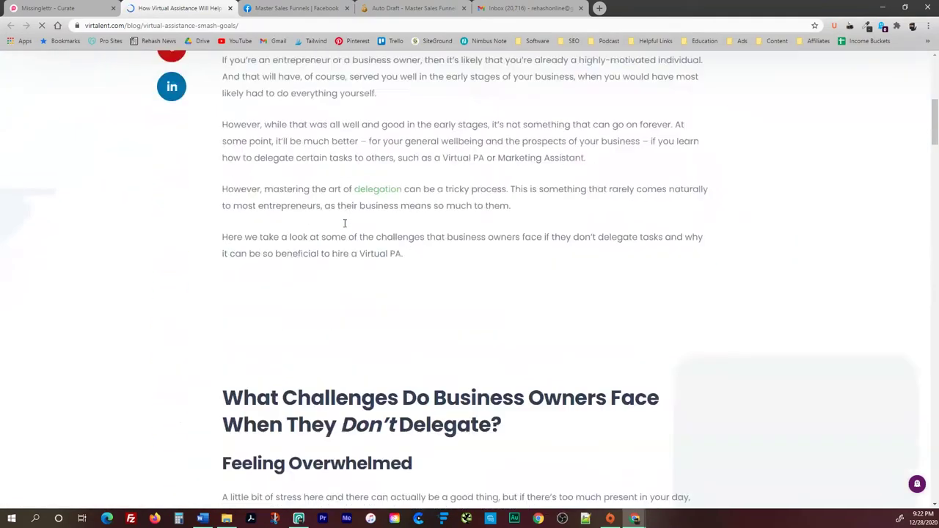
{"action": "scroll", "coordinate": [343, 226], "scroll_direction": "down", "scroll_amount": 1}
{"action": "scroll", "coordinate": [342, 226], "scroll_direction": "down", "scroll_amount": 3}
{"action": "scroll", "coordinate": [342, 225], "scroll_direction": "down", "scroll_amount": 2}
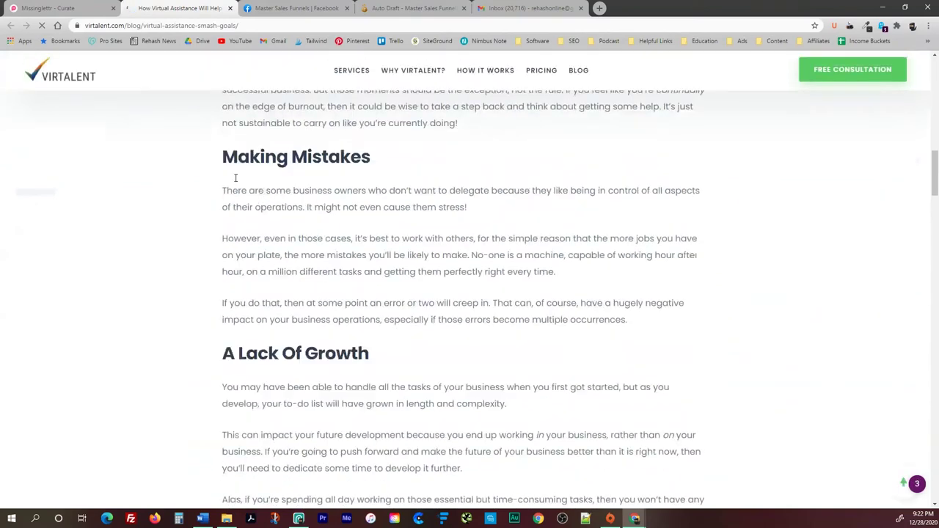
{"action": "left_click", "coordinate": [230, 8]}
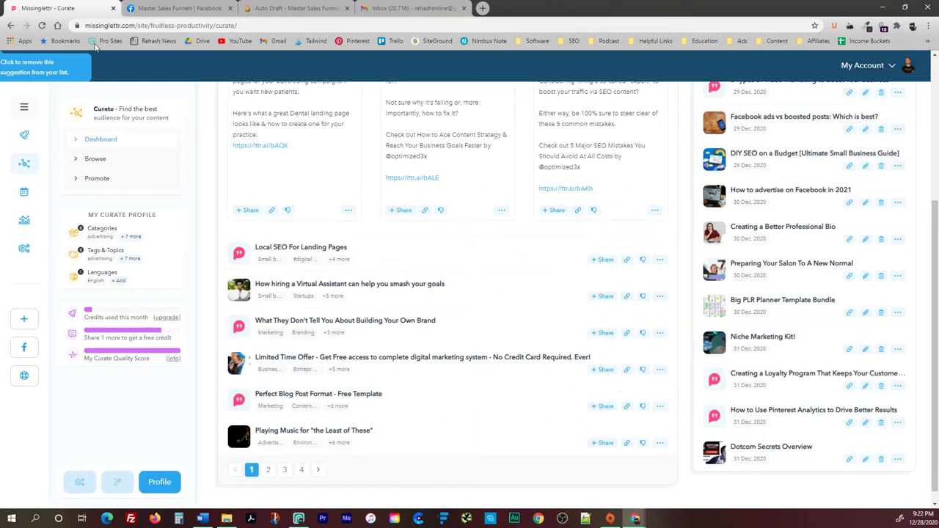
Share the virtual assistant post to Twitter, LinkedIn and Facebook, scheduled for 31 Dec 2020
{"action": "left_click", "coordinate": [604, 296]}
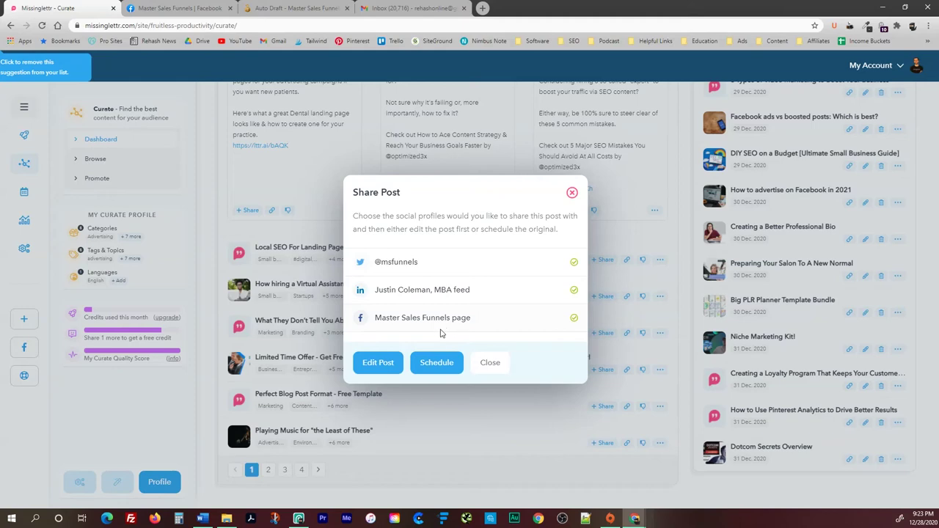
{"action": "left_click", "coordinate": [434, 363]}
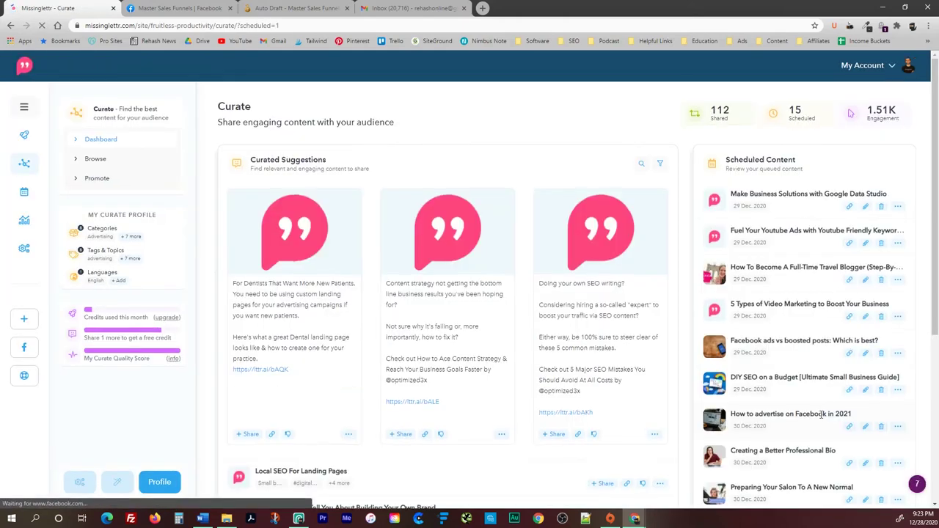
{"action": "scroll", "coordinate": [821, 415], "scroll_direction": "down", "scroll_amount": 4}
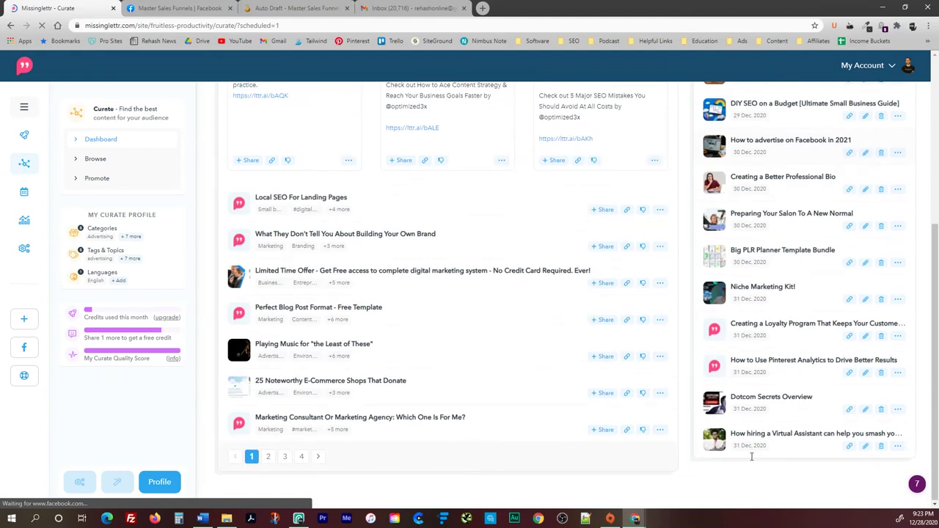
{"action": "scroll", "coordinate": [778, 471], "scroll_direction": "up", "scroll_amount": 1}
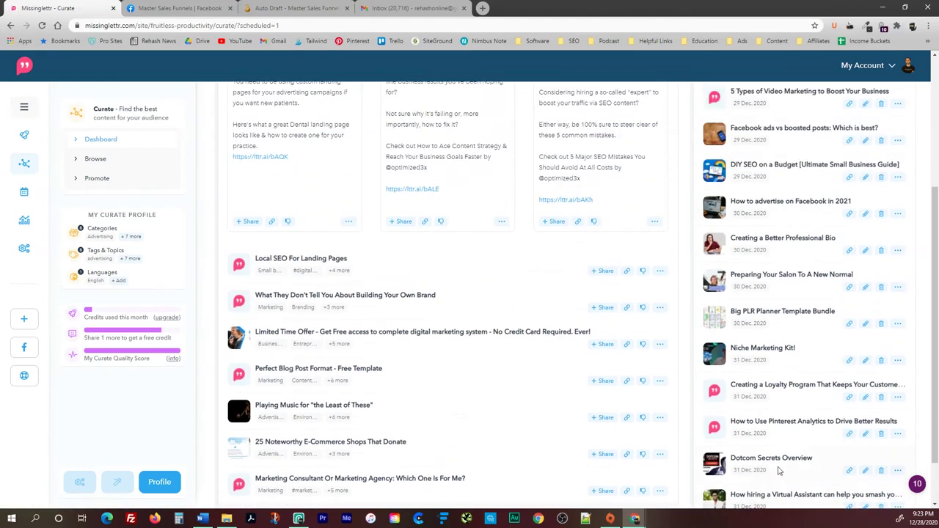
{"action": "scroll", "coordinate": [778, 471], "scroll_direction": "up", "scroll_amount": 1}
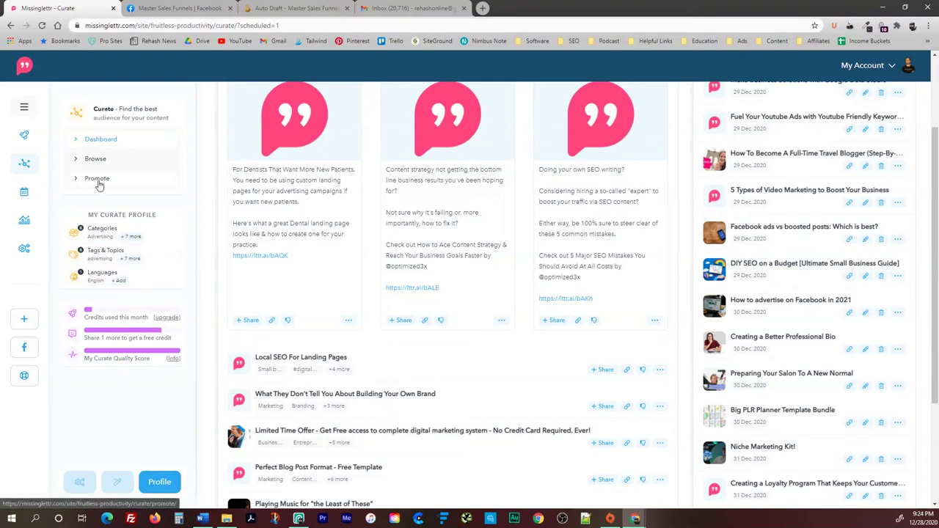
{"action": "left_click", "coordinate": [99, 185]}
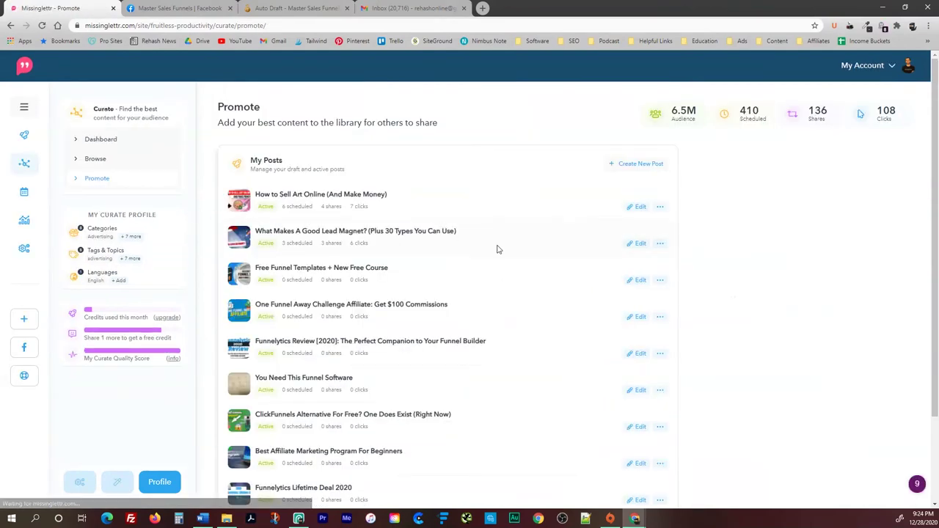
Scan the first ten promoted posts: 410 scheduled, 136 shares, 108 clicks
{"action": "scroll", "coordinate": [484, 255], "scroll_direction": "down", "scroll_amount": 2}
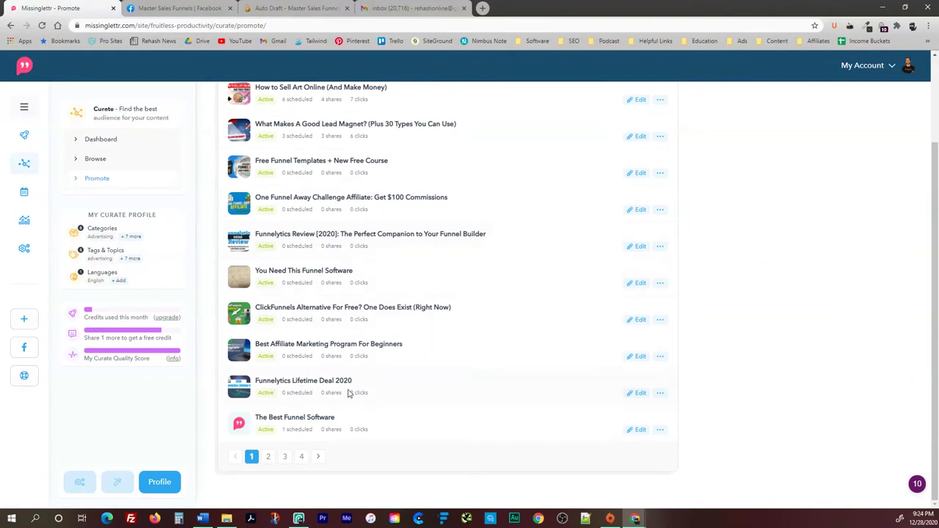
{"action": "scroll", "coordinate": [350, 393], "scroll_direction": "up", "scroll_amount": 2}
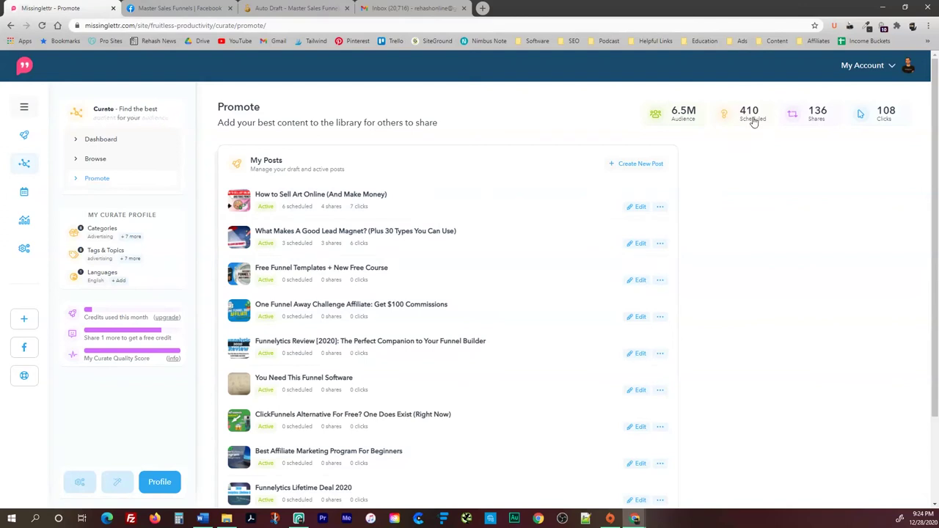
{"action": "scroll", "coordinate": [646, 220], "scroll_direction": "down", "scroll_amount": 1}
{"action": "scroll", "coordinate": [623, 231], "scroll_direction": "up", "scroll_amount": 1}
{"action": "scroll", "coordinate": [660, 250], "scroll_direction": "down", "scroll_amount": 3}
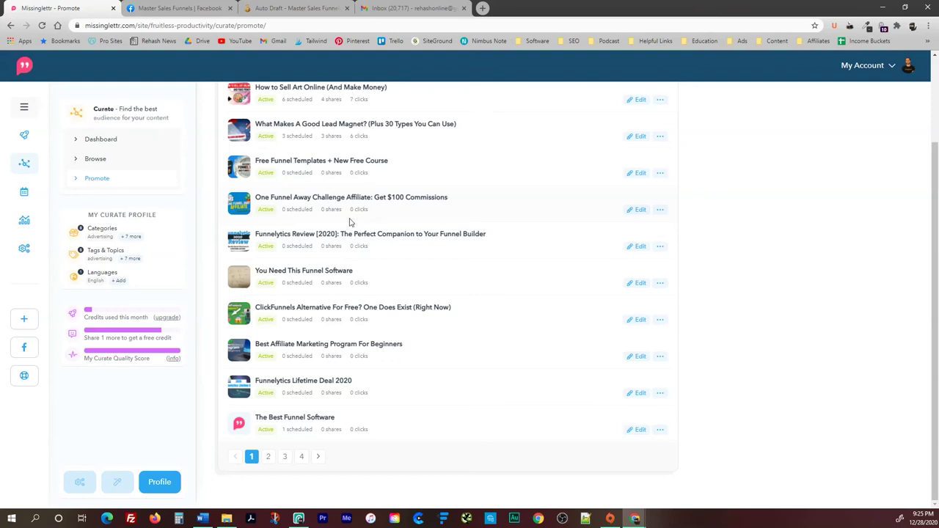
{"action": "left_click", "coordinate": [285, 458]}
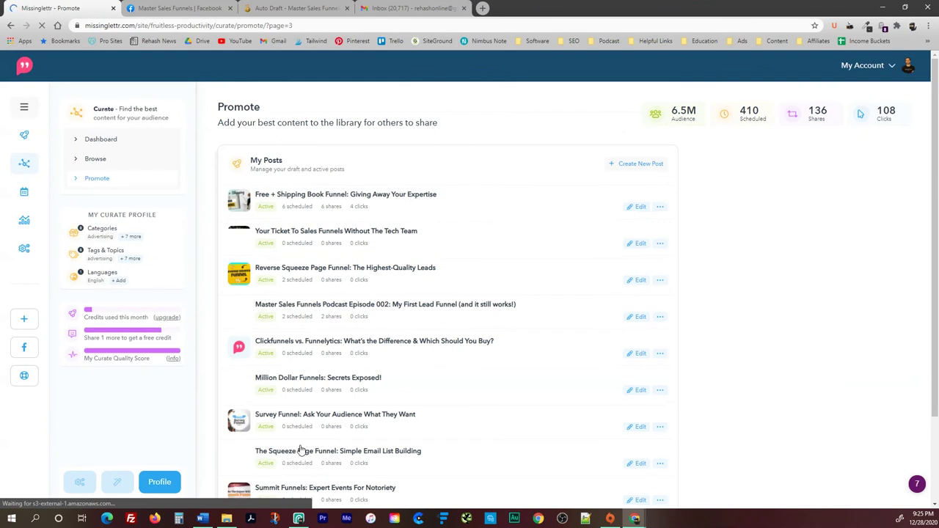
Scroll through page 5 of My Posts, headed by The Secret to Tracking Funnel Traffic
{"action": "scroll", "coordinate": [316, 432], "scroll_direction": "down", "scroll_amount": 3}
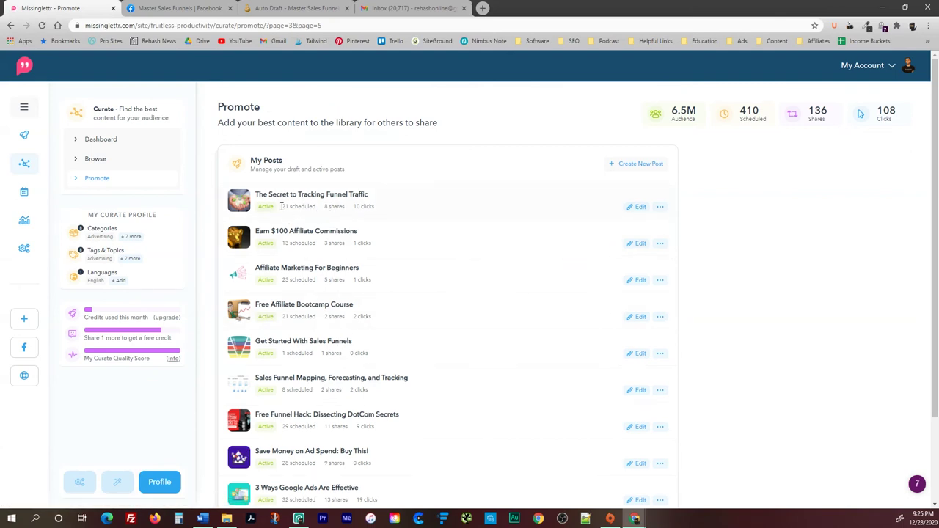
{"action": "scroll", "coordinate": [297, 230], "scroll_direction": "down", "scroll_amount": 1}
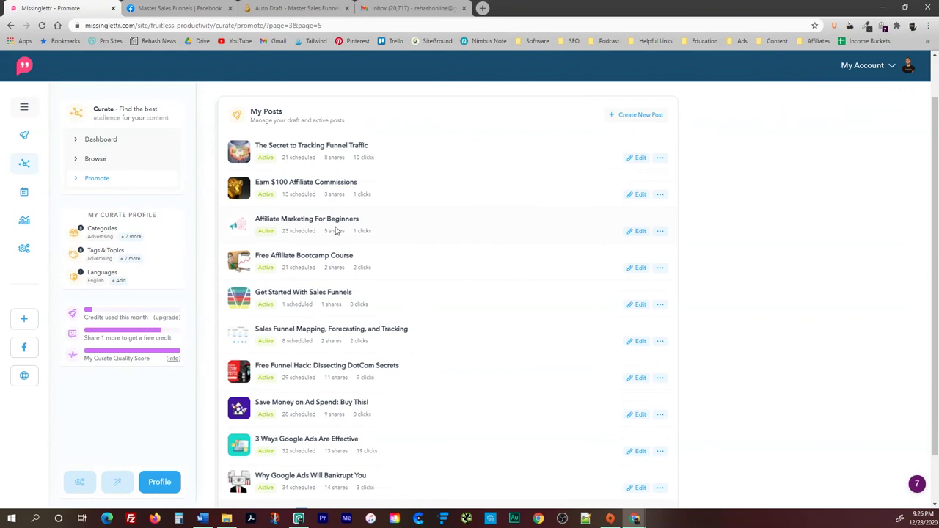
{"action": "scroll", "coordinate": [321, 240], "scroll_direction": "down", "scroll_amount": 1}
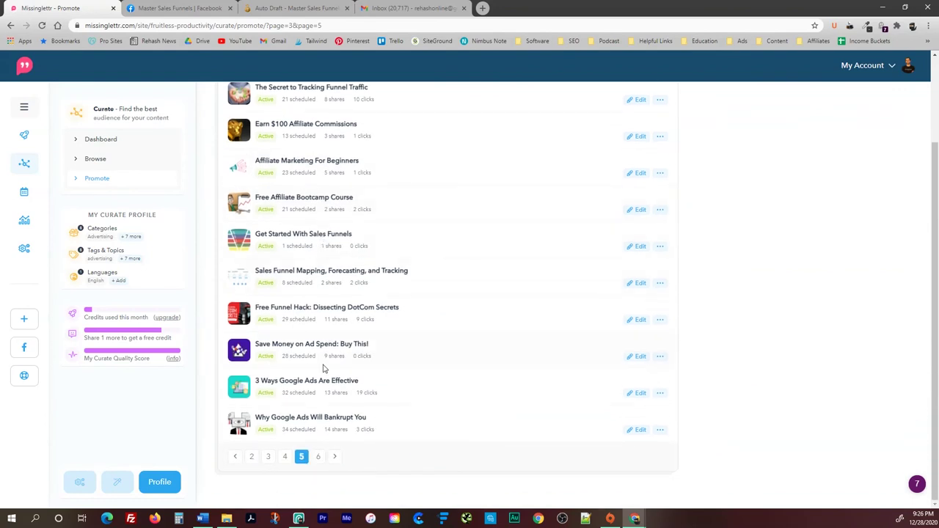
{"action": "scroll", "coordinate": [336, 375], "scroll_direction": "up", "scroll_amount": 2}
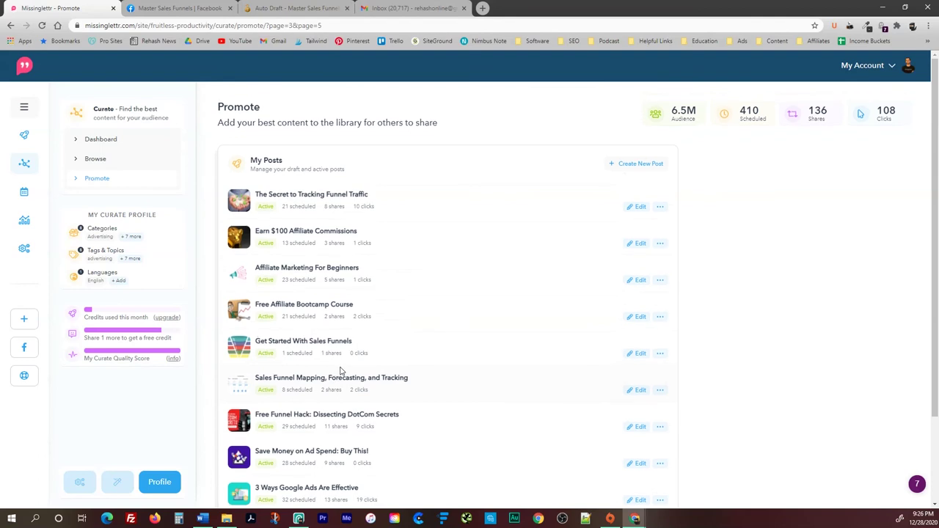